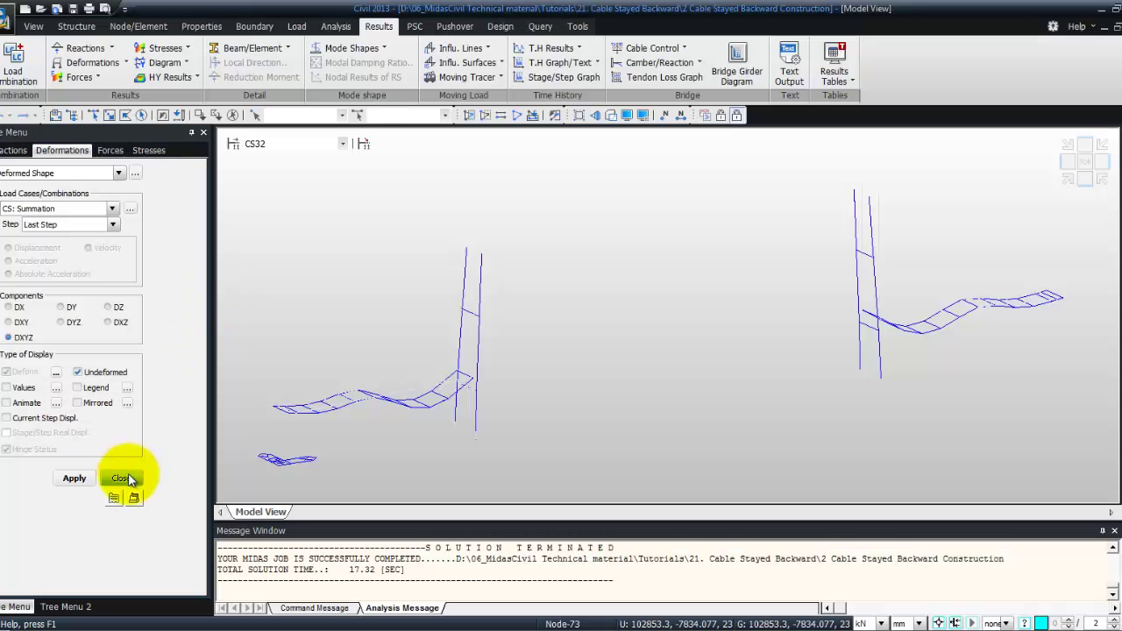
Step: Set up the My beam diagram at stage CS7 with legend on and deformed shape off
{"action": "left_click", "coordinate": [129, 468]}
{"action": "left_click", "coordinate": [95, 78]}
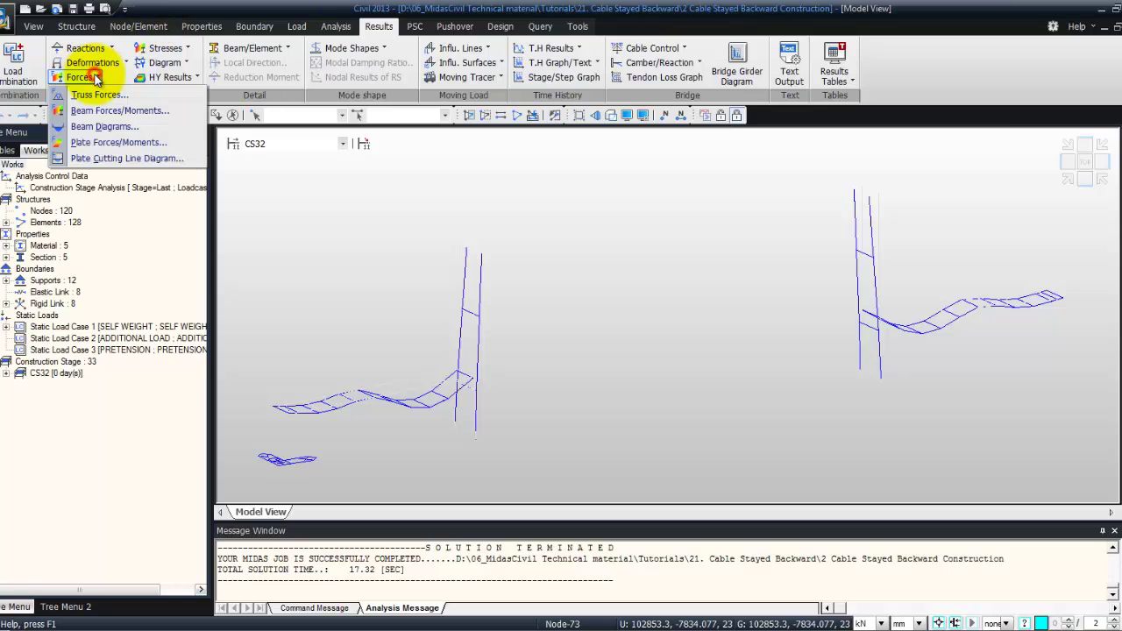
{"action": "left_click", "coordinate": [105, 127]}
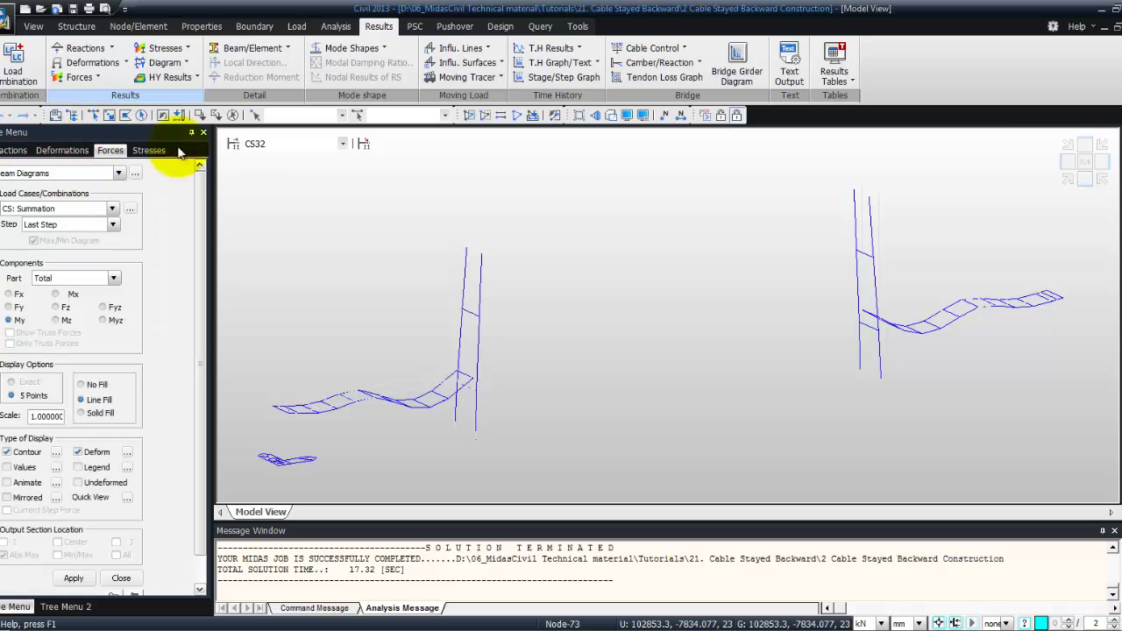
{"action": "left_click", "coordinate": [344, 144]}
{"action": "scroll", "coordinate": [294, 209], "scroll_direction": "up", "scroll_amount": 8}
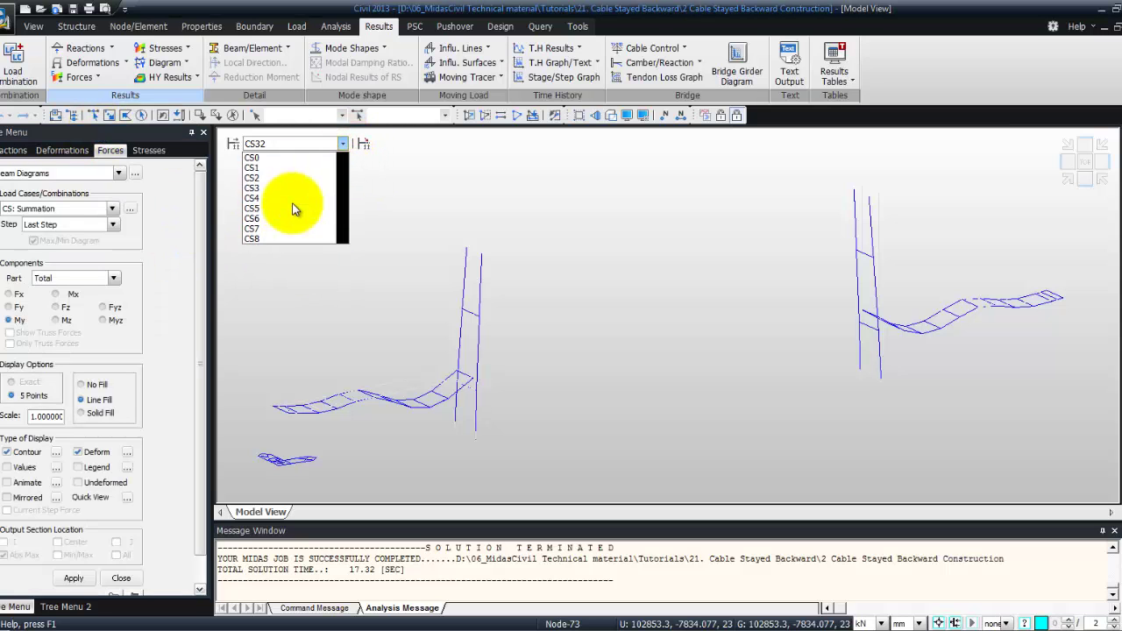
{"action": "scroll", "coordinate": [280, 197], "scroll_direction": "down", "scroll_amount": 1}
{"action": "left_click", "coordinate": [274, 197]}
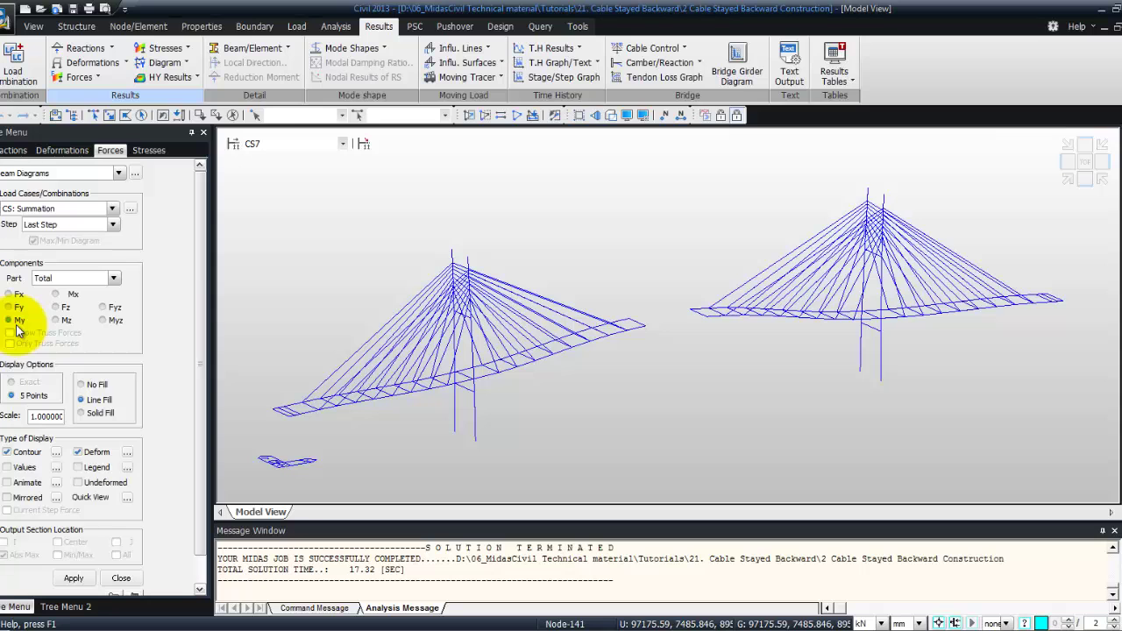
{"action": "left_click", "coordinate": [78, 453]}
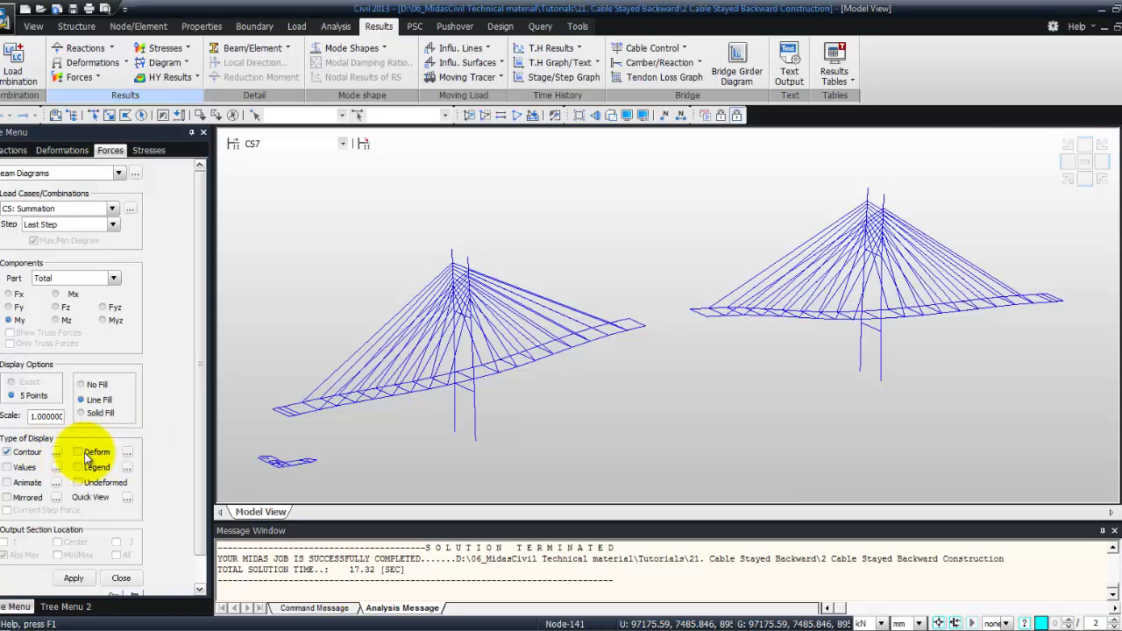
{"action": "left_click", "coordinate": [78, 468]}
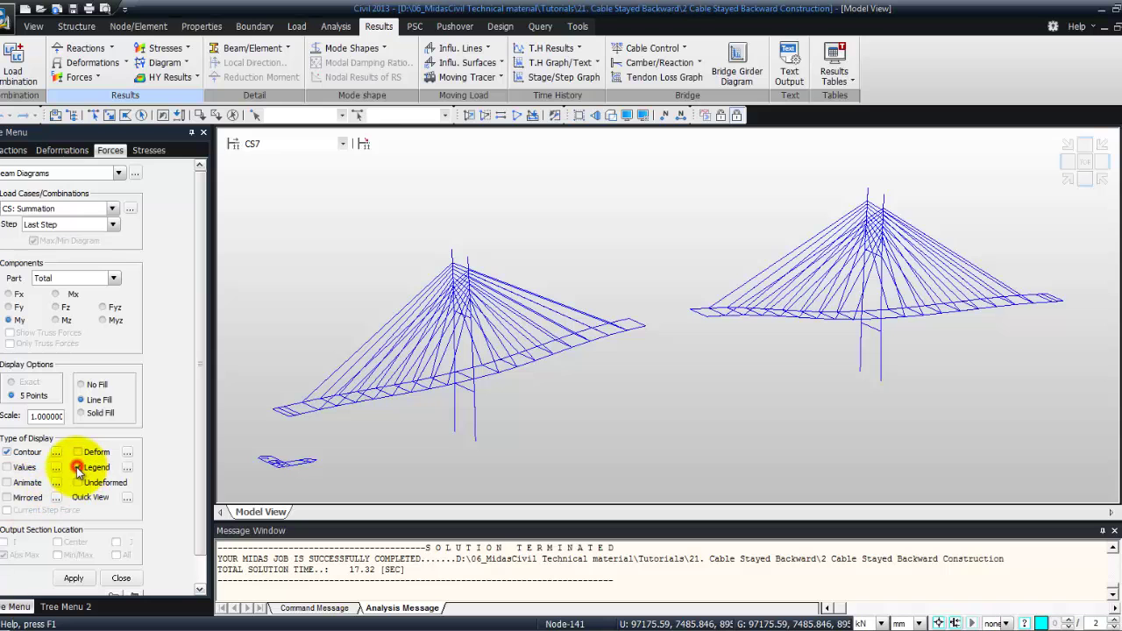
Step: Apply the CS7 My moment diagram and zoom in on the left bridge's pylon
{"action": "left_click", "coordinate": [73, 578]}
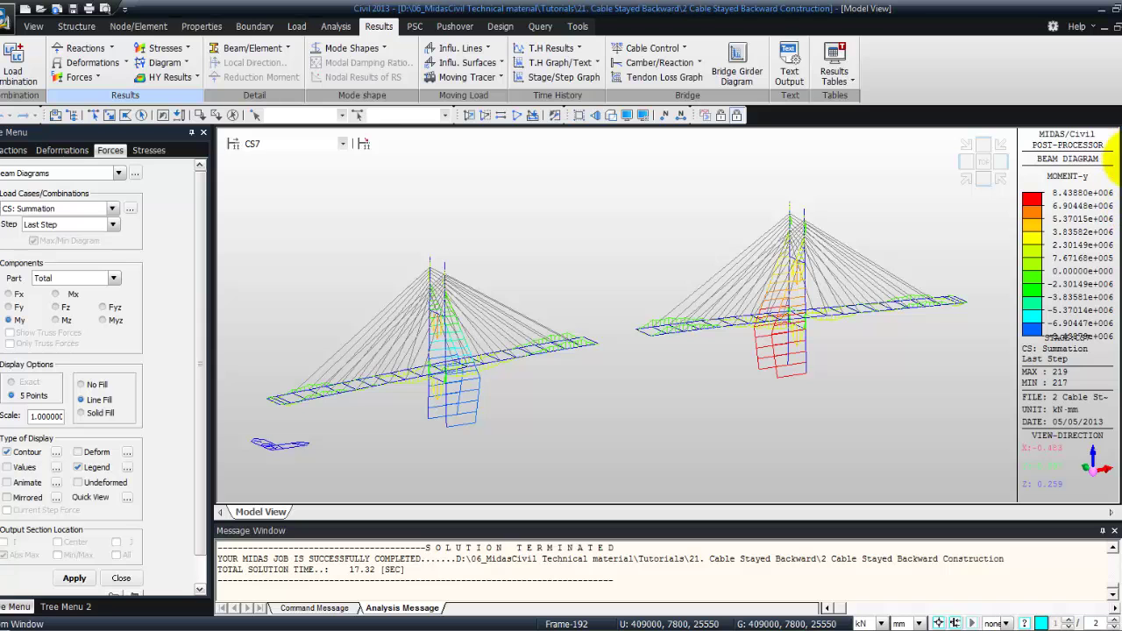
{"action": "left_click", "coordinate": [1112, 142]}
{"action": "left_click_drag", "start_coordinate": [383, 233], "coordinate": [528, 434]}
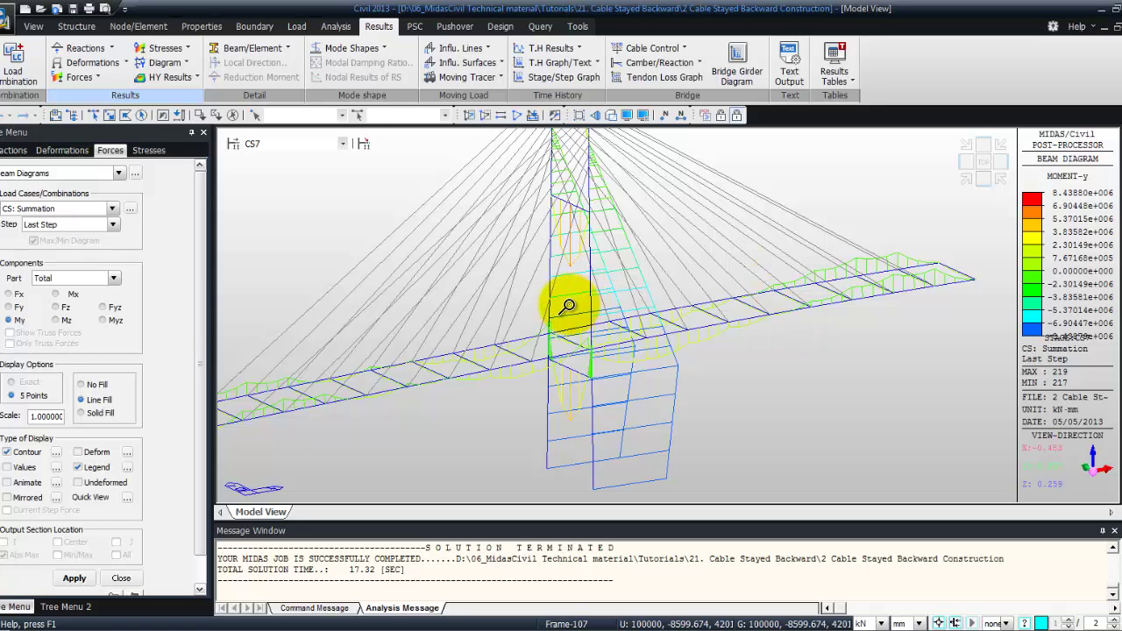
Step: Display CS15 Summation cable truss forces as contours with legend, peaking at 6.82803e+002 kN
{"action": "left_click", "coordinate": [121, 578]}
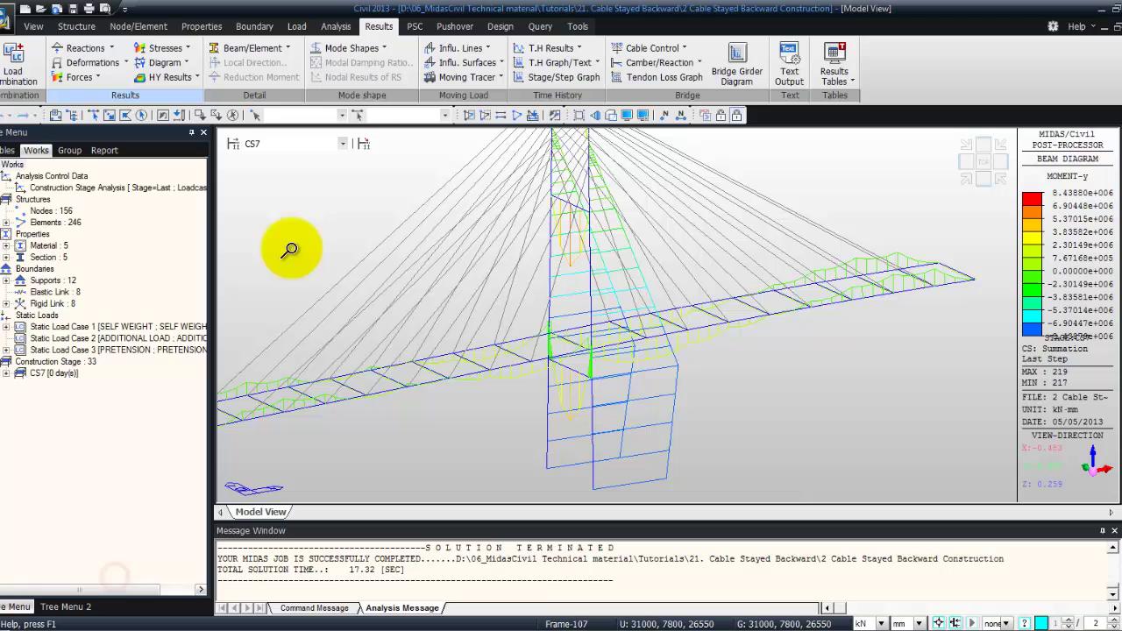
{"action": "left_click", "coordinate": [341, 144]}
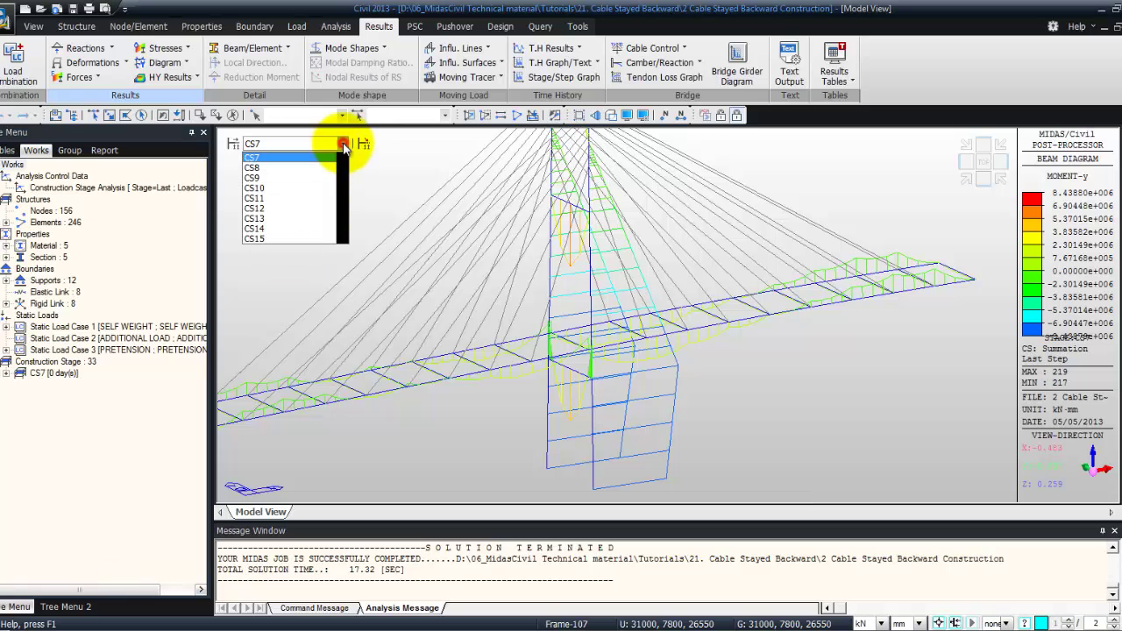
{"action": "left_click", "coordinate": [284, 240]}
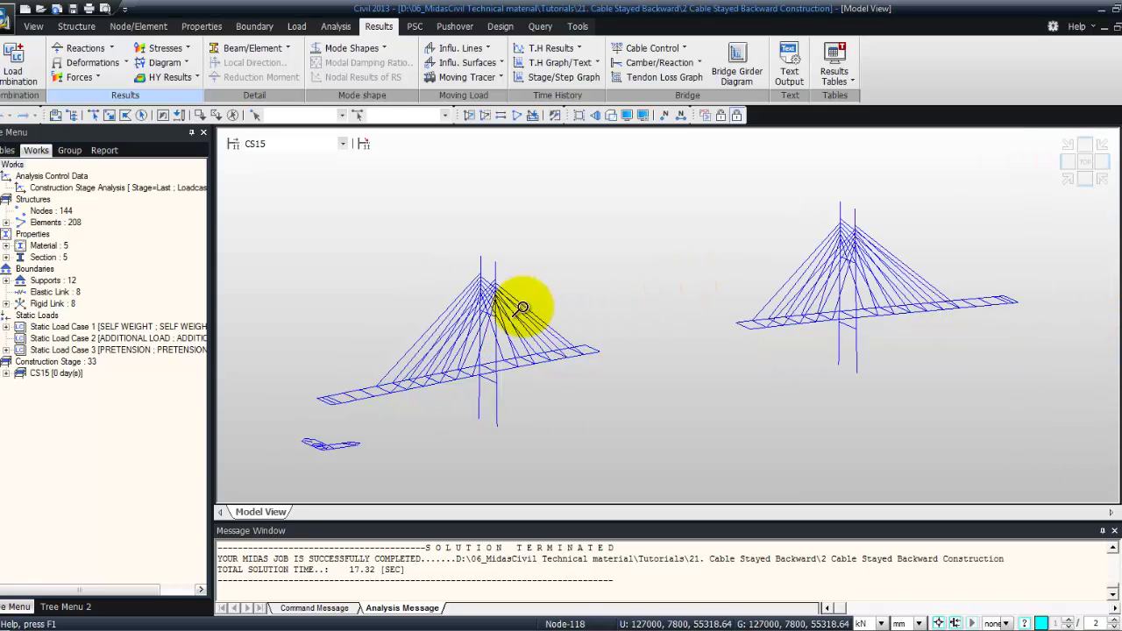
{"action": "left_click", "coordinate": [100, 75]}
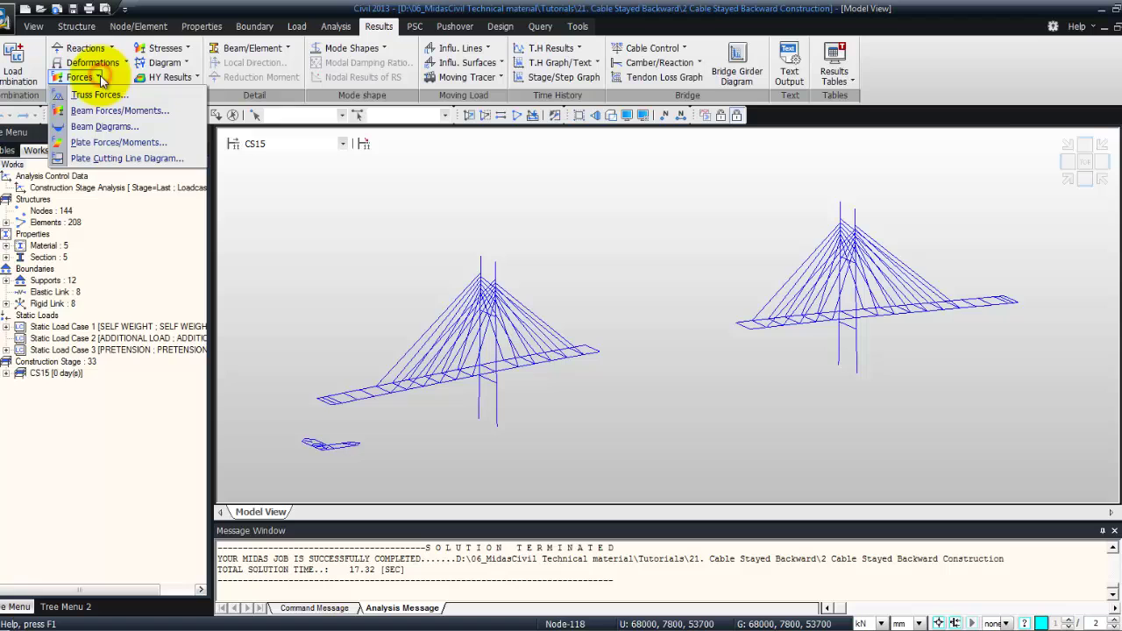
{"action": "left_click", "coordinate": [96, 94]}
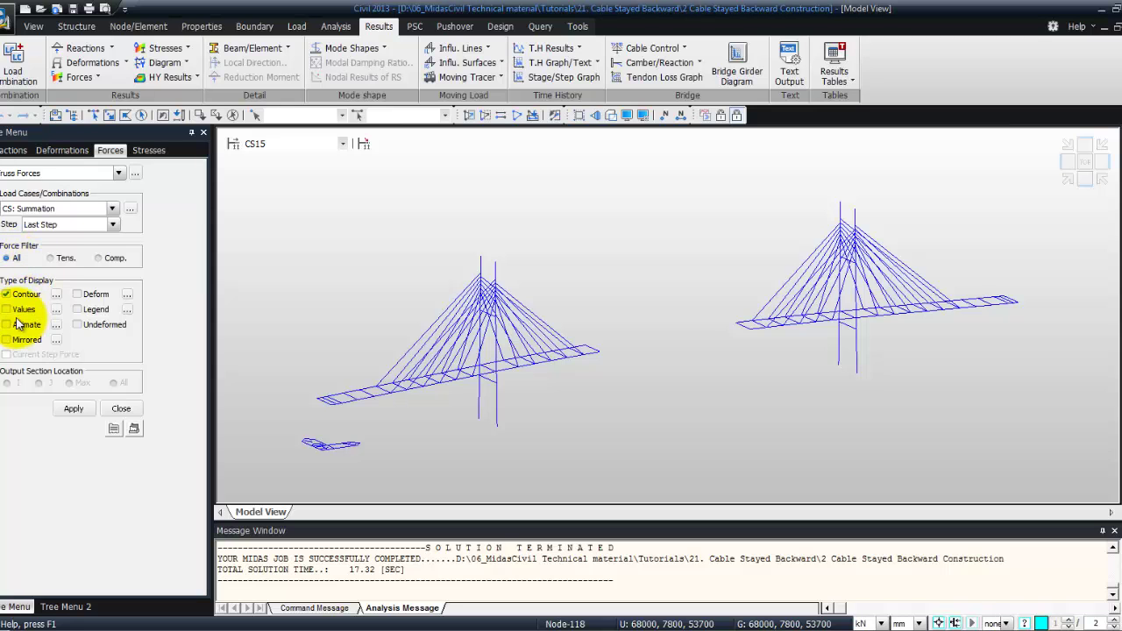
{"action": "left_click", "coordinate": [77, 310]}
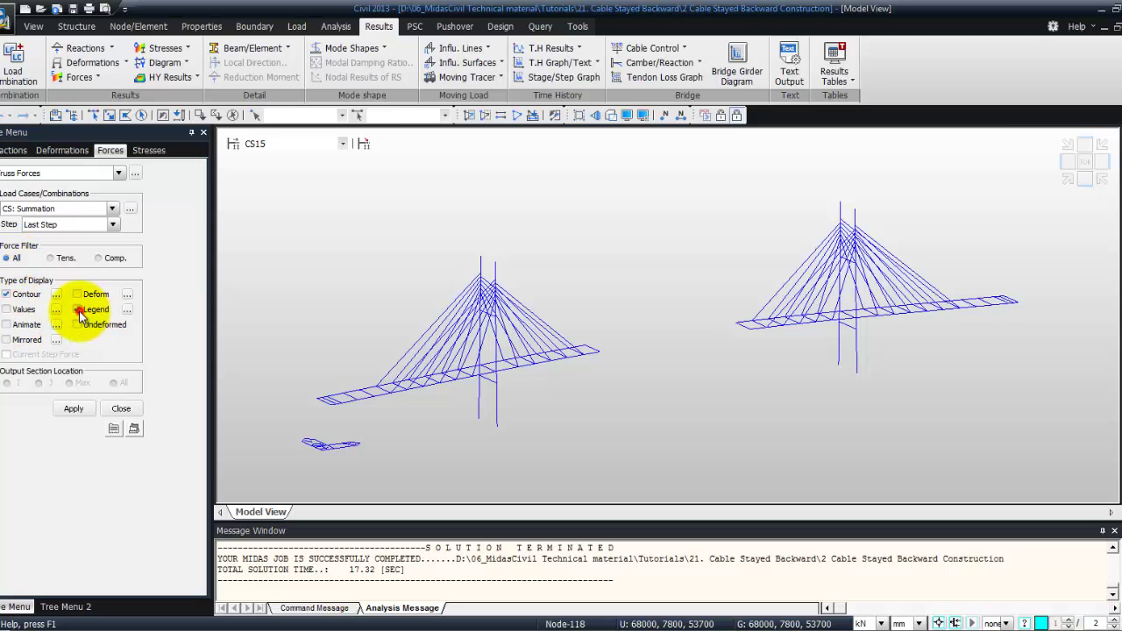
{"action": "left_click", "coordinate": [72, 409]}
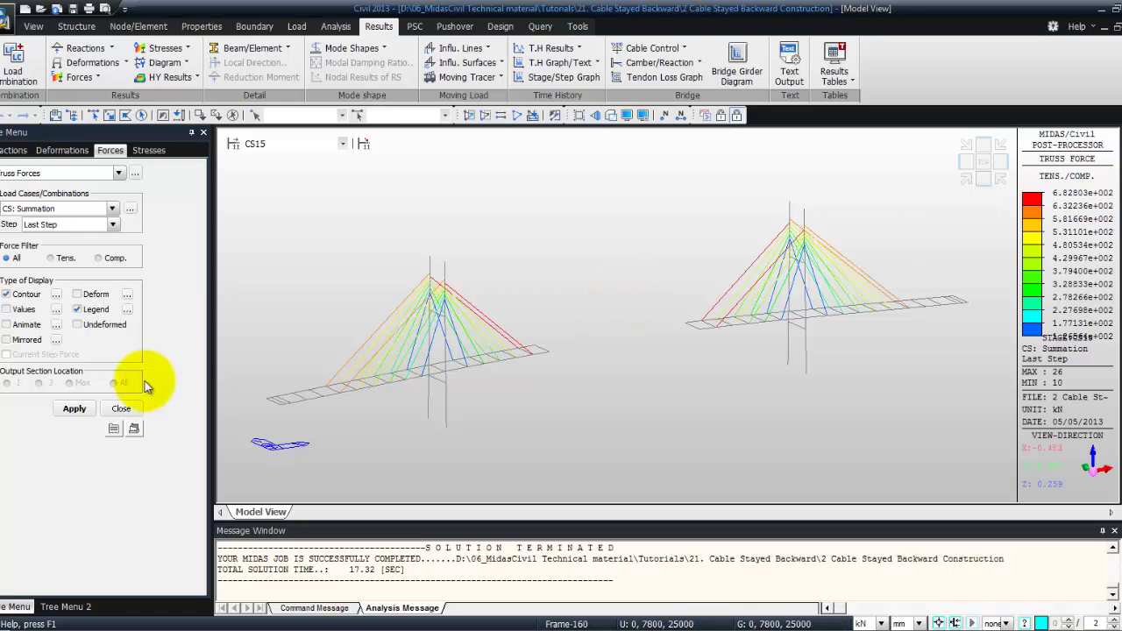
Step: Label each cable with its truss force value and zoom onto the left bridge's cables
{"action": "left_click", "coordinate": [6, 310]}
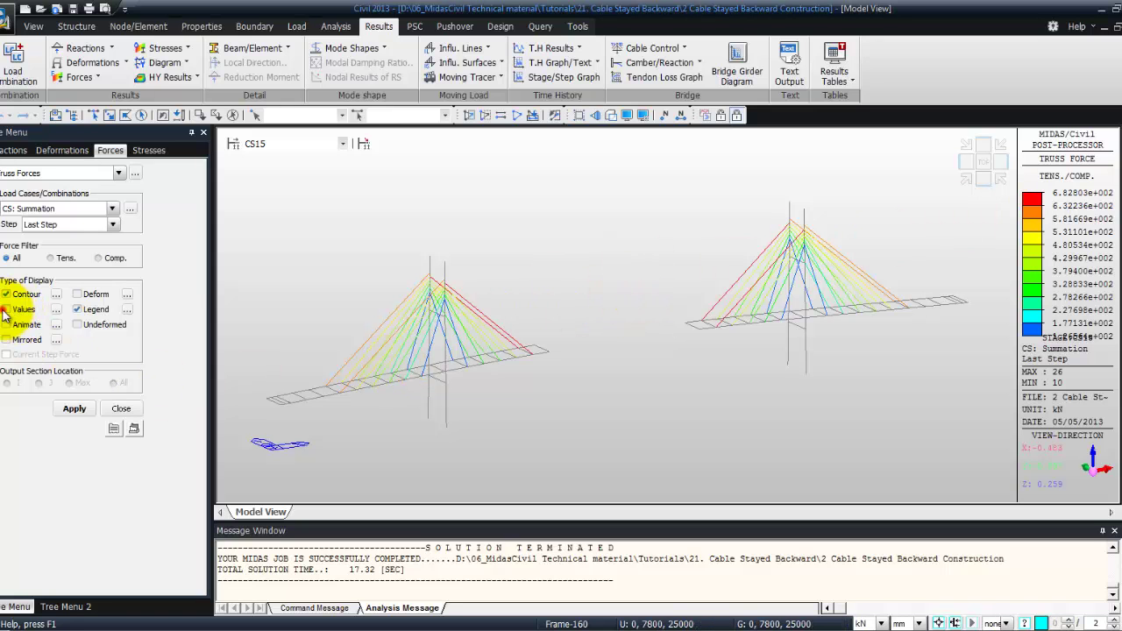
{"action": "left_click", "coordinate": [75, 409]}
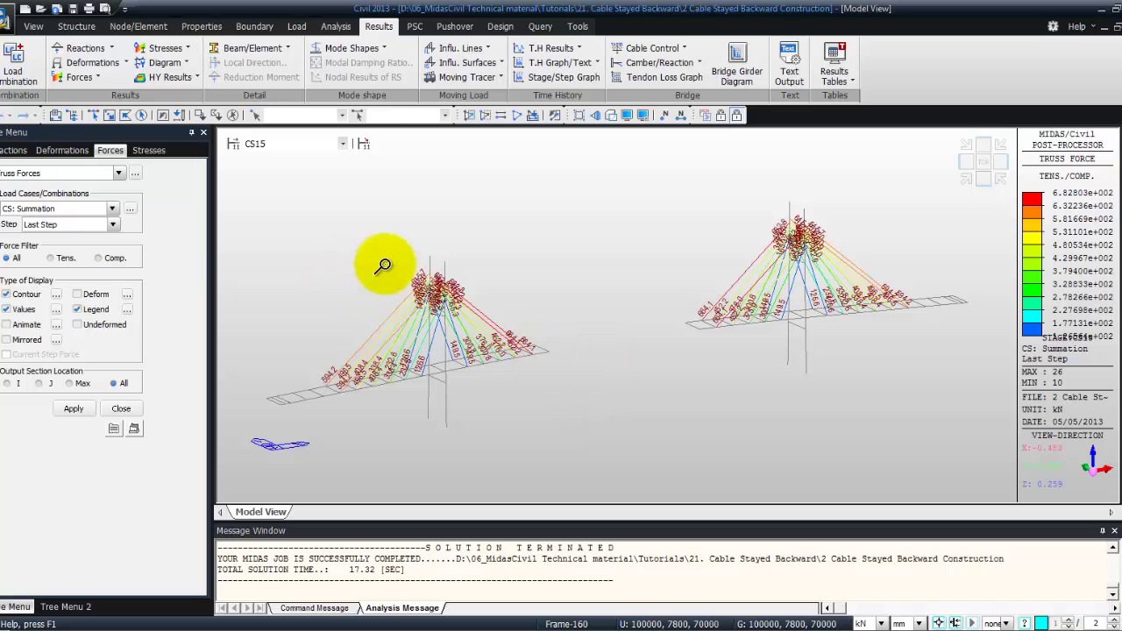
{"action": "left_click_drag", "start_coordinate": [363, 253], "coordinate": [543, 426]}
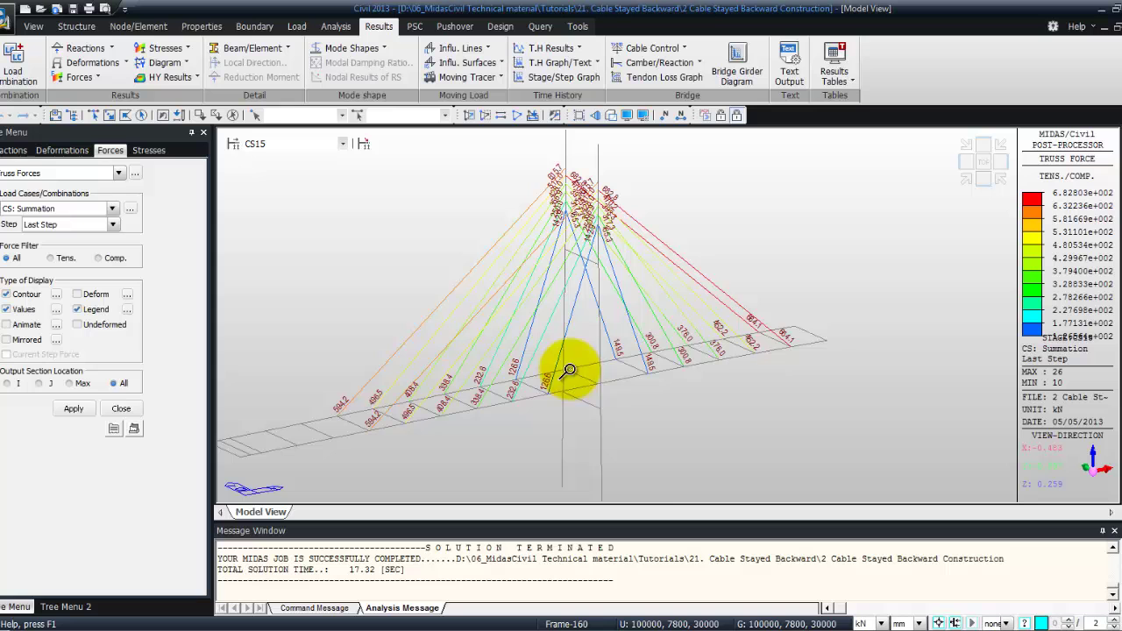
Step: Review cable forces stage by stage from CS16 back to CS1, with Output Section set to All
{"action": "left_click", "coordinate": [342, 143]}
{"action": "left_click", "coordinate": [312, 166]}
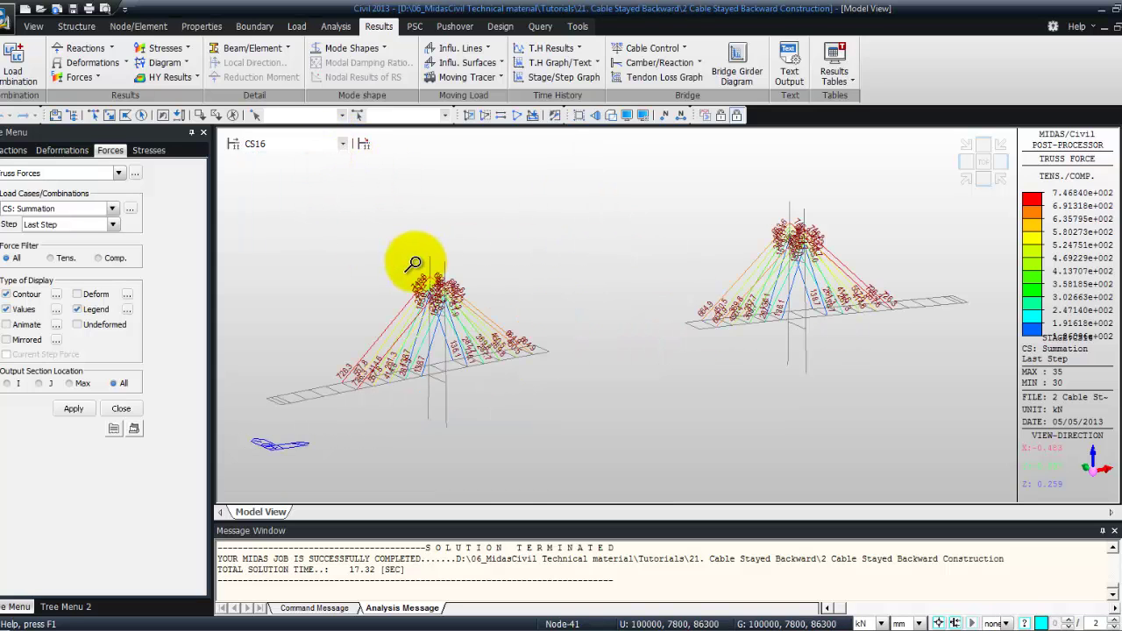
{"action": "key", "text": "Down"}
{"action": "key", "text": "Up"}
{"action": "key", "text": "Up"}
{"action": "key", "text": "Up"}
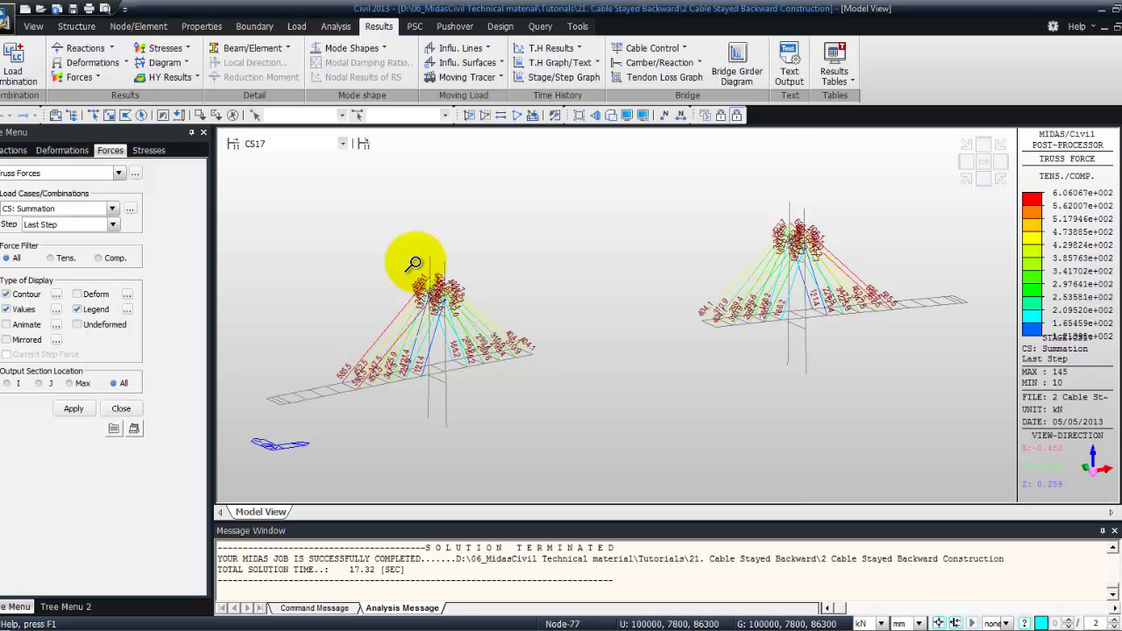
{"action": "key", "text": "Up"}
{"action": "key", "text": "Up"}
{"action": "key", "text": "Up"}
{"action": "key", "text": "Up"}
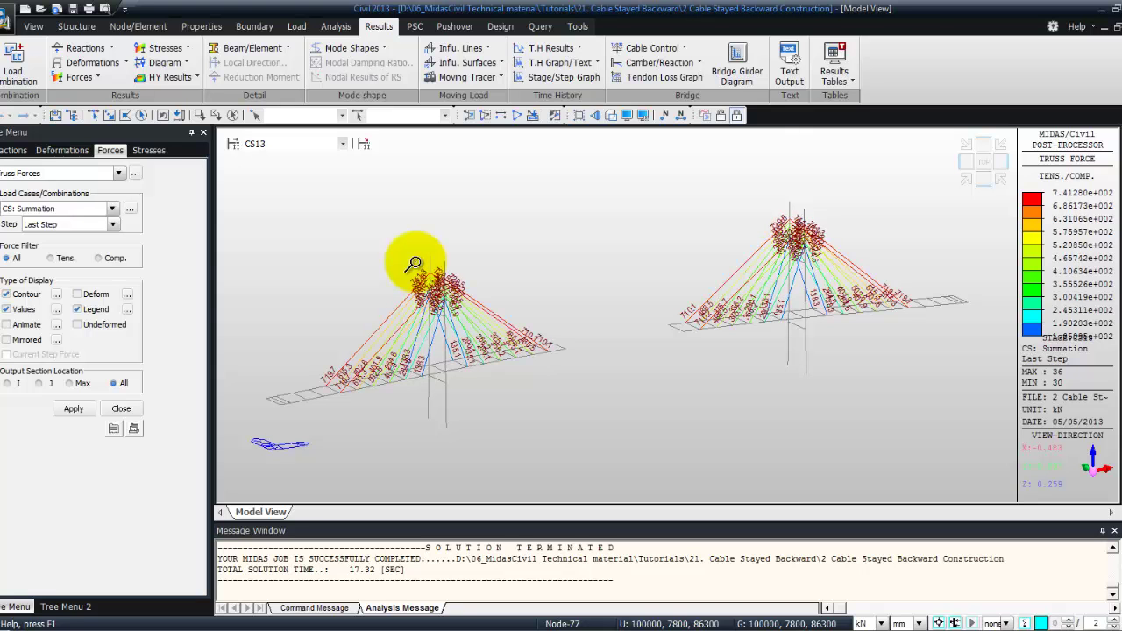
{"action": "key", "text": "Up"}
{"action": "key", "text": "Up"}
{"action": "key", "text": "Up"}
{"action": "key", "text": "Up"}
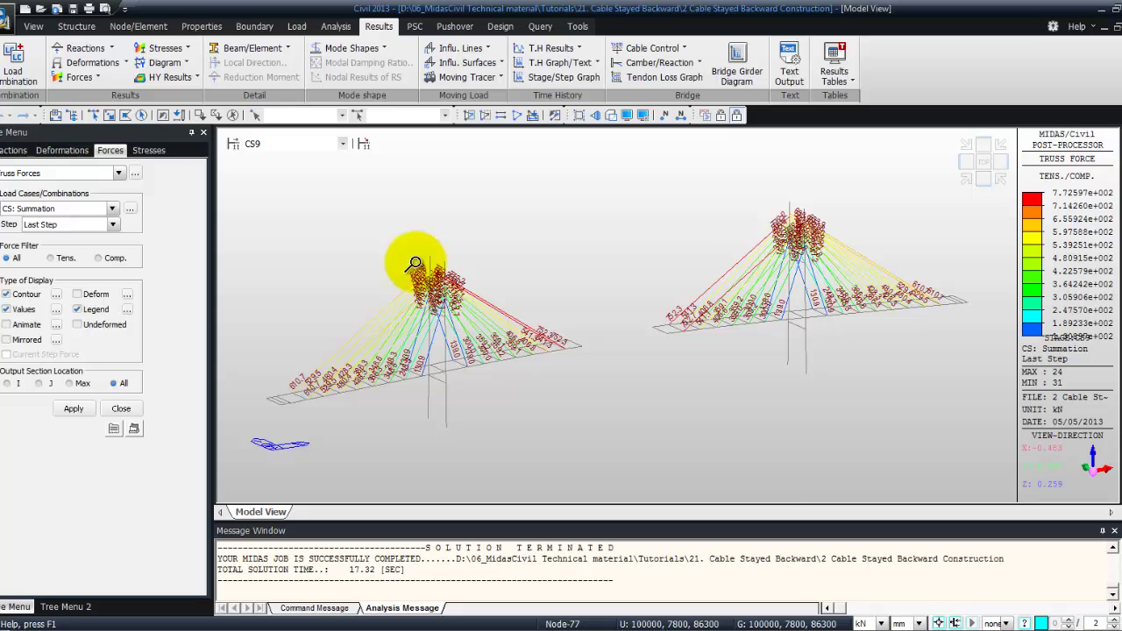
{"action": "key", "text": "Up"}
{"action": "key", "text": "Up"}
{"action": "key", "text": "Up"}
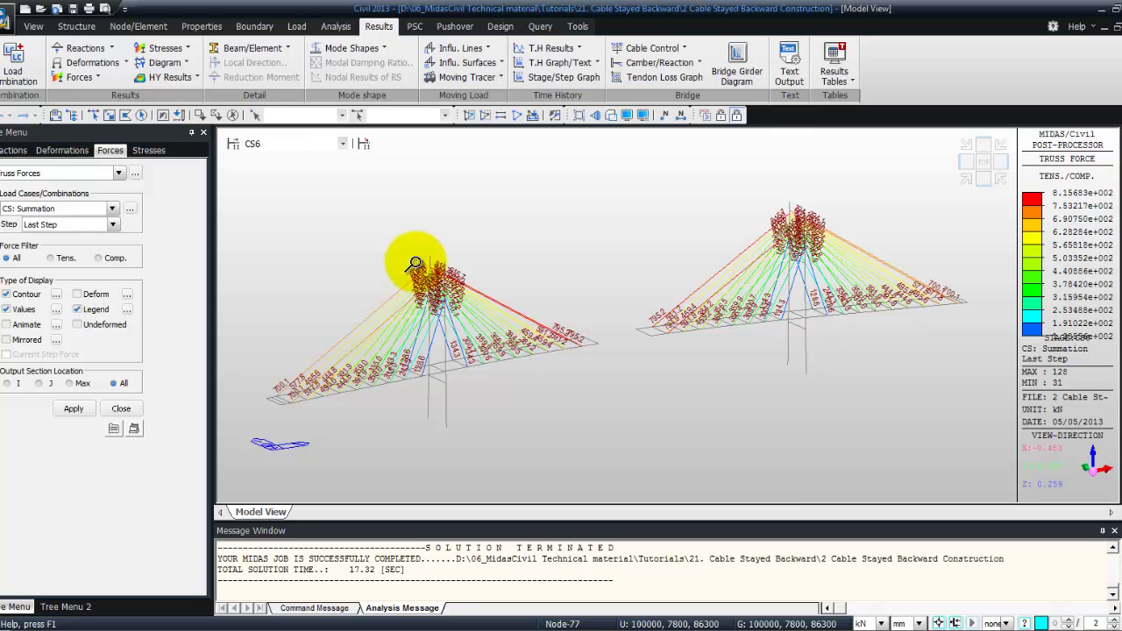
{"action": "key", "text": "Up"}
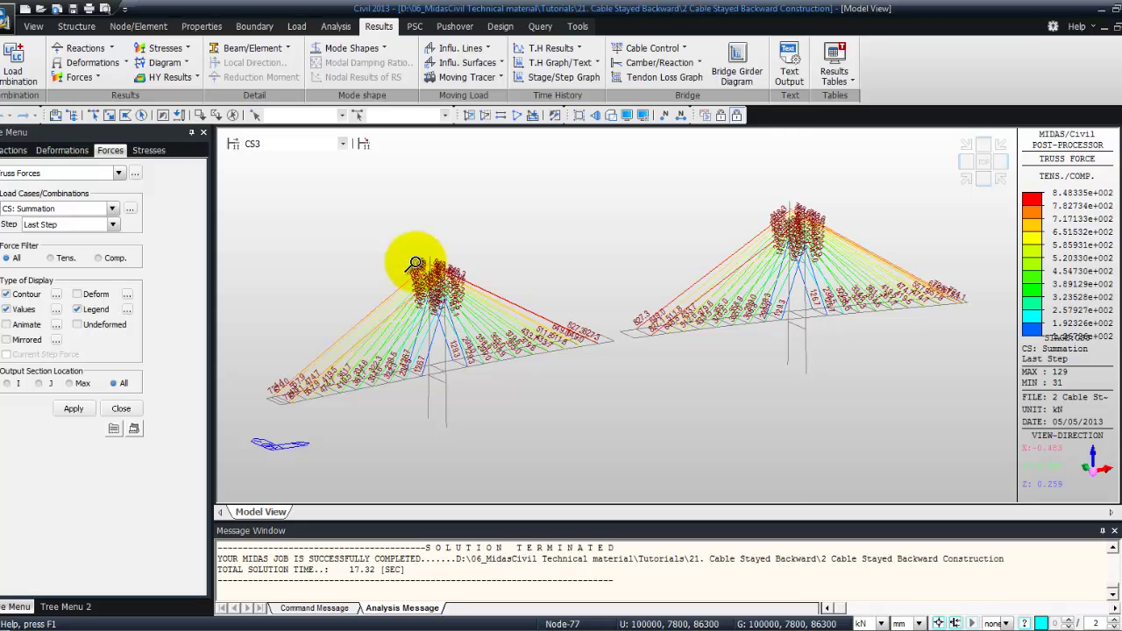
{"action": "key", "text": "Up"}
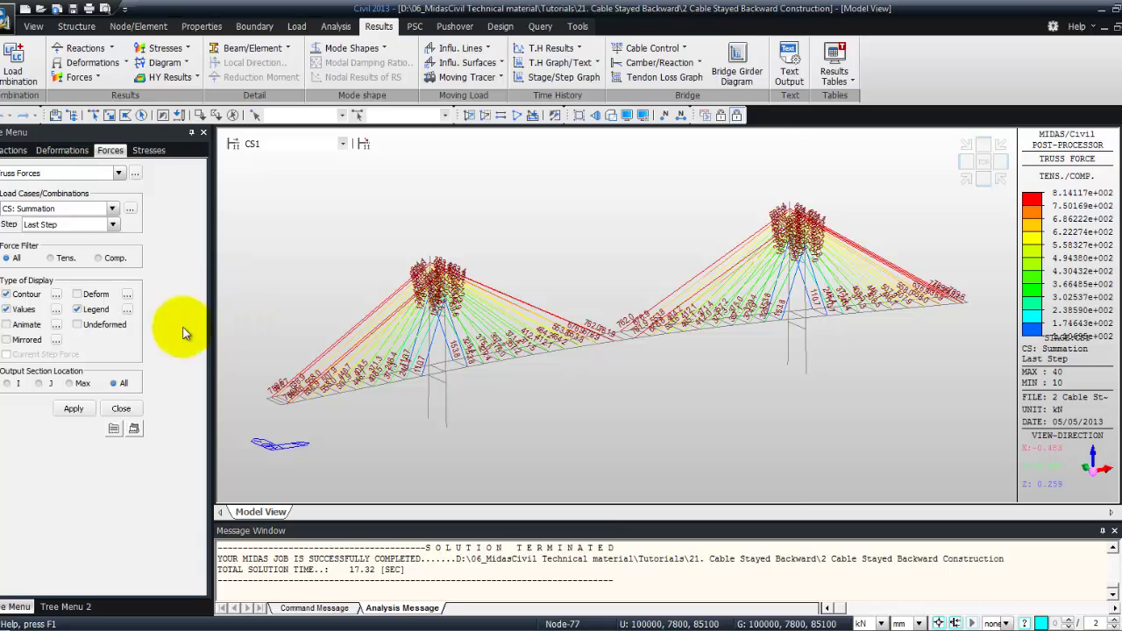
{"action": "left_click", "coordinate": [113, 383]}
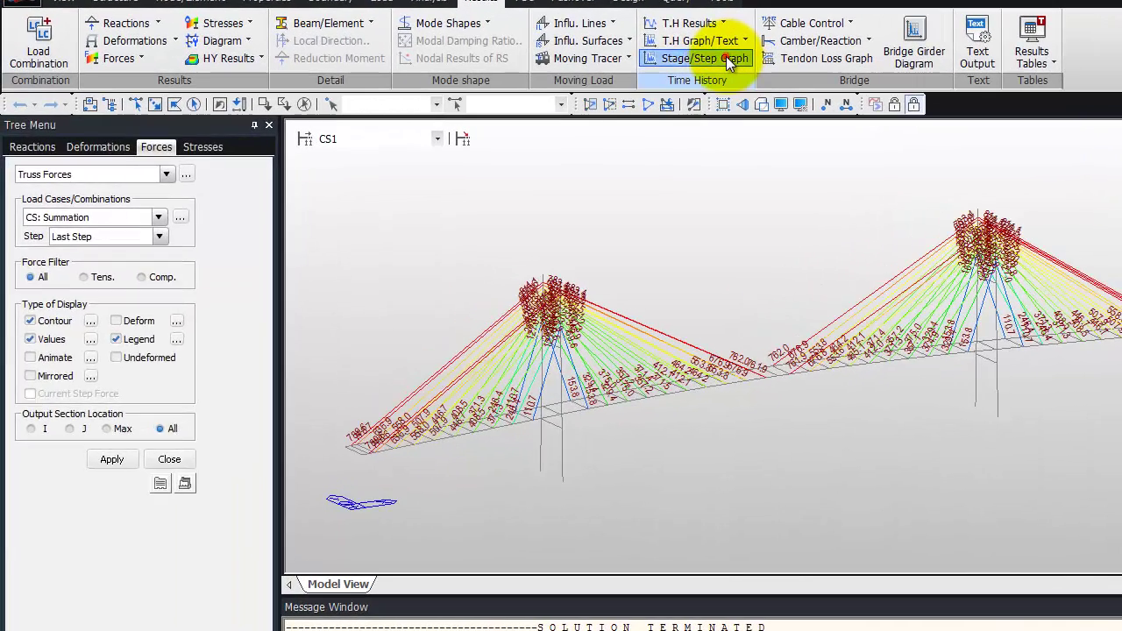
Step: Define the HORIZONTAL DISP displacement graph function for node 1, DX component
{"action": "left_click", "coordinate": [692, 65]}
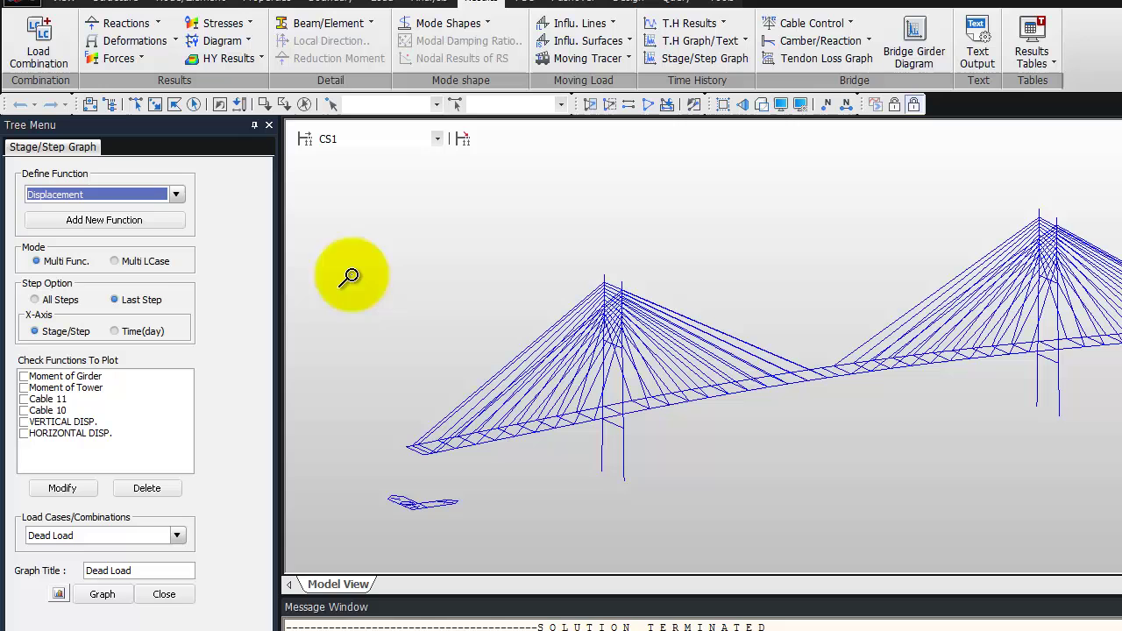
{"action": "left_click", "coordinate": [119, 219]}
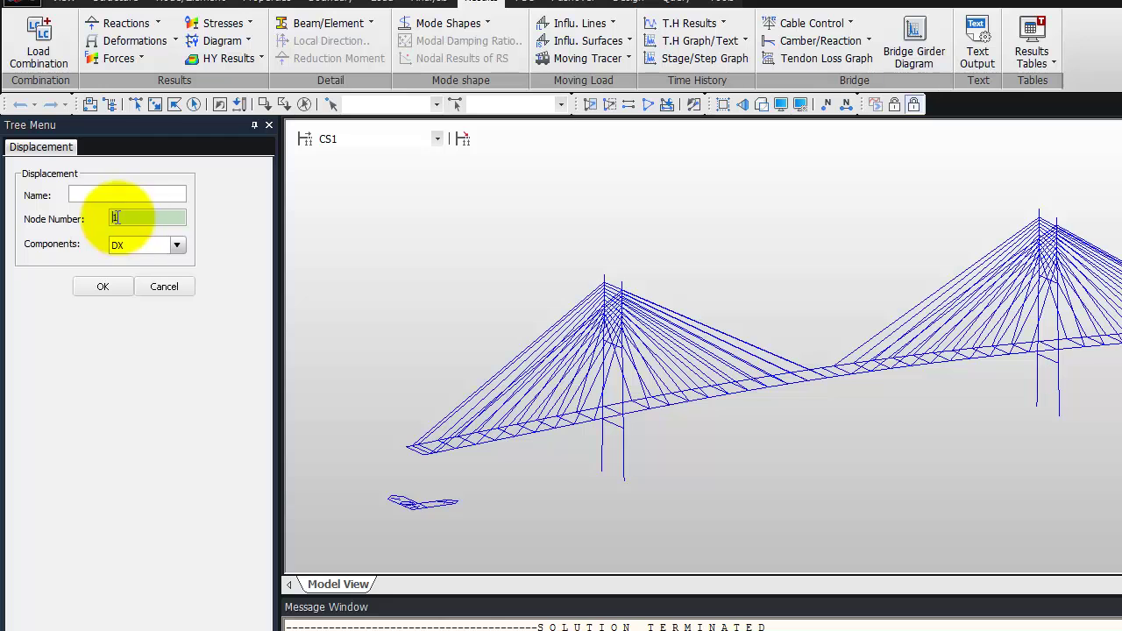
{"action": "left_click", "coordinate": [126, 194]}
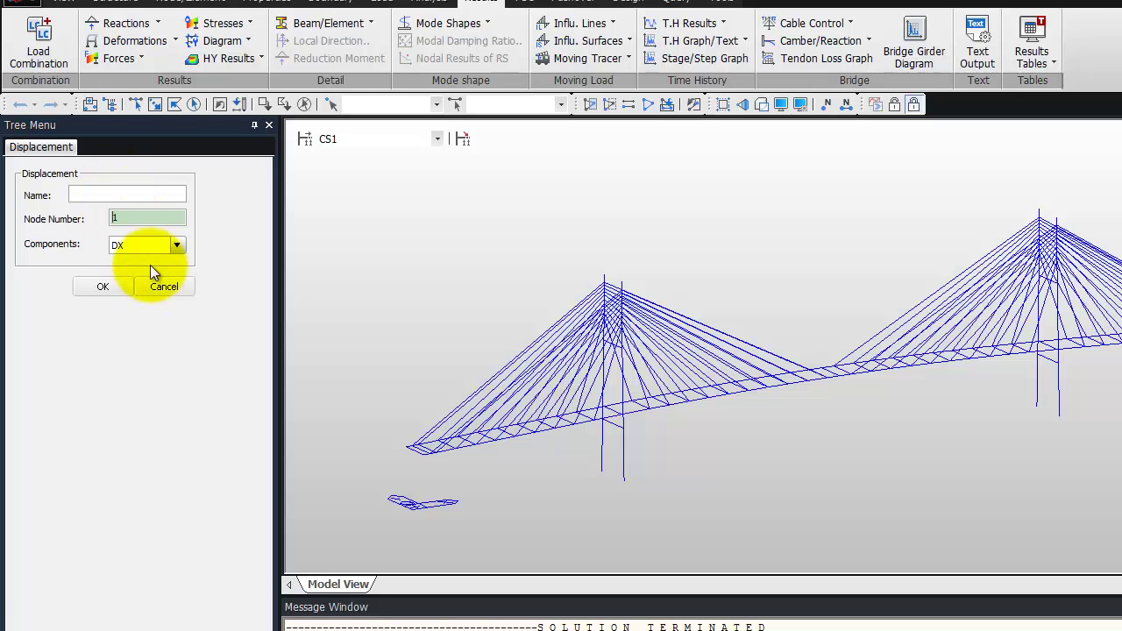
{"action": "left_click", "coordinate": [116, 193]}
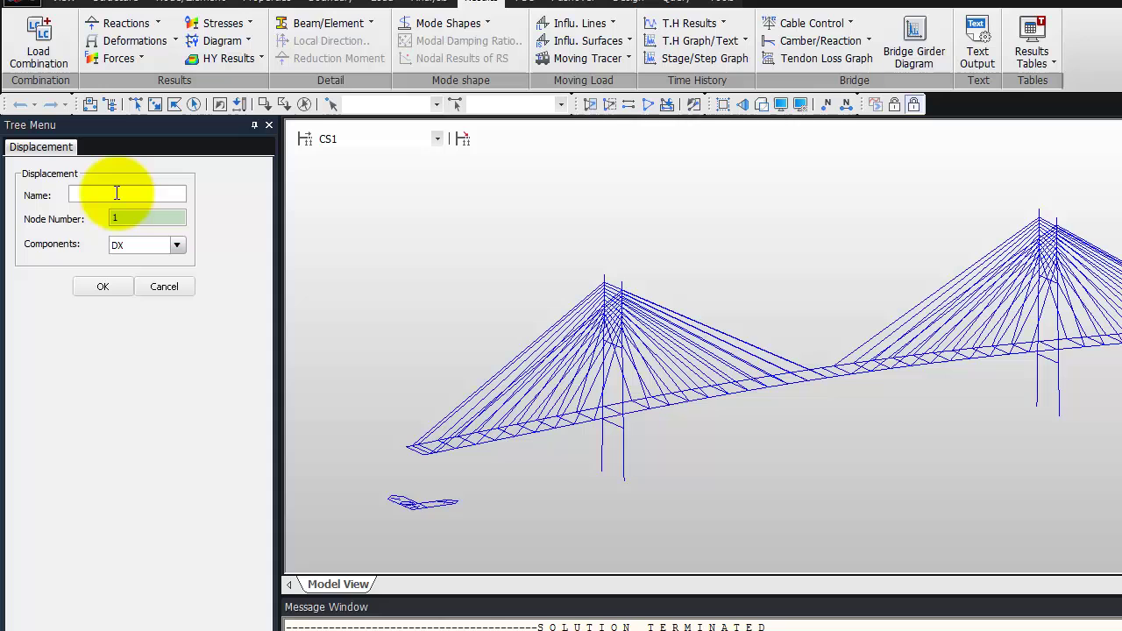
{"action": "left_click", "coordinate": [117, 193]}
{"action": "type", "text": "HORIZONTA"}
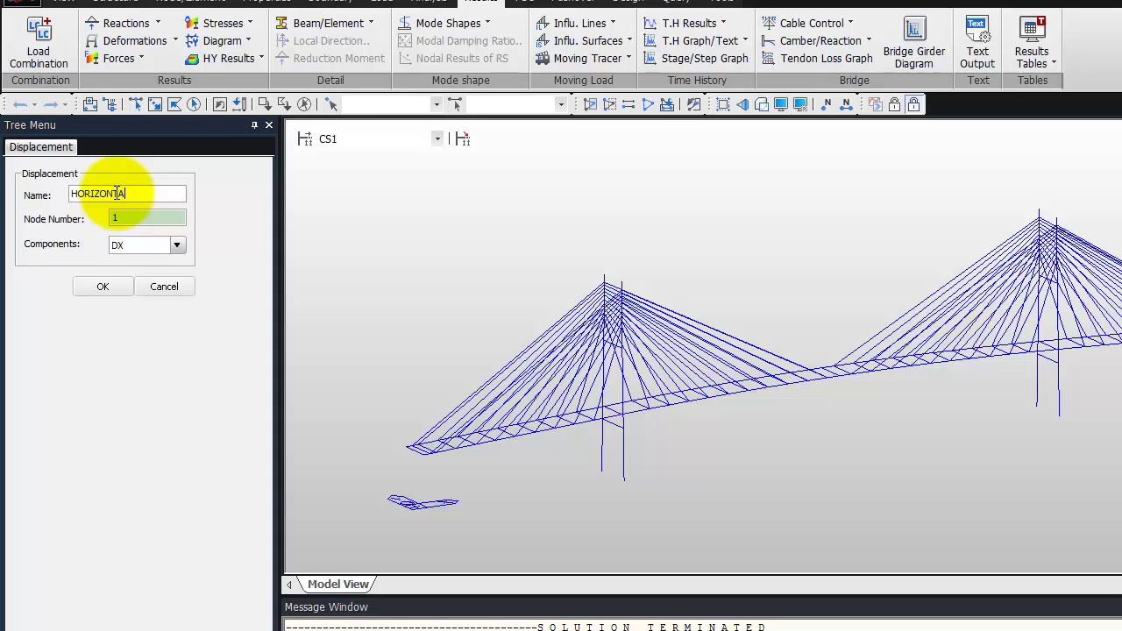
{"action": "type", "text": "L DISP"}
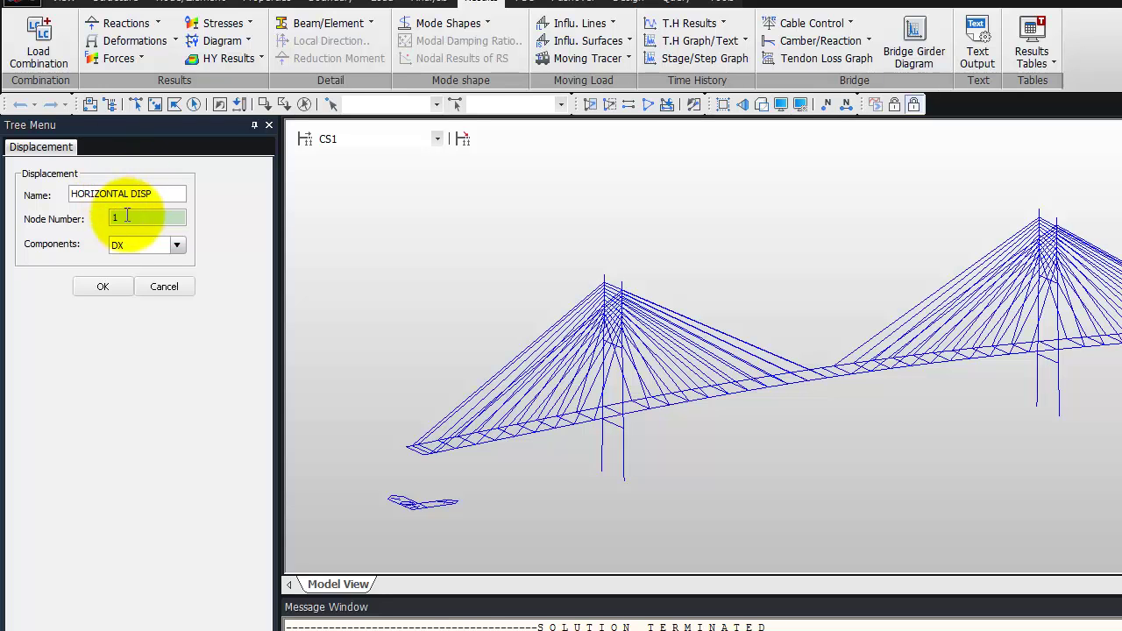
{"action": "left_click", "coordinate": [104, 284]}
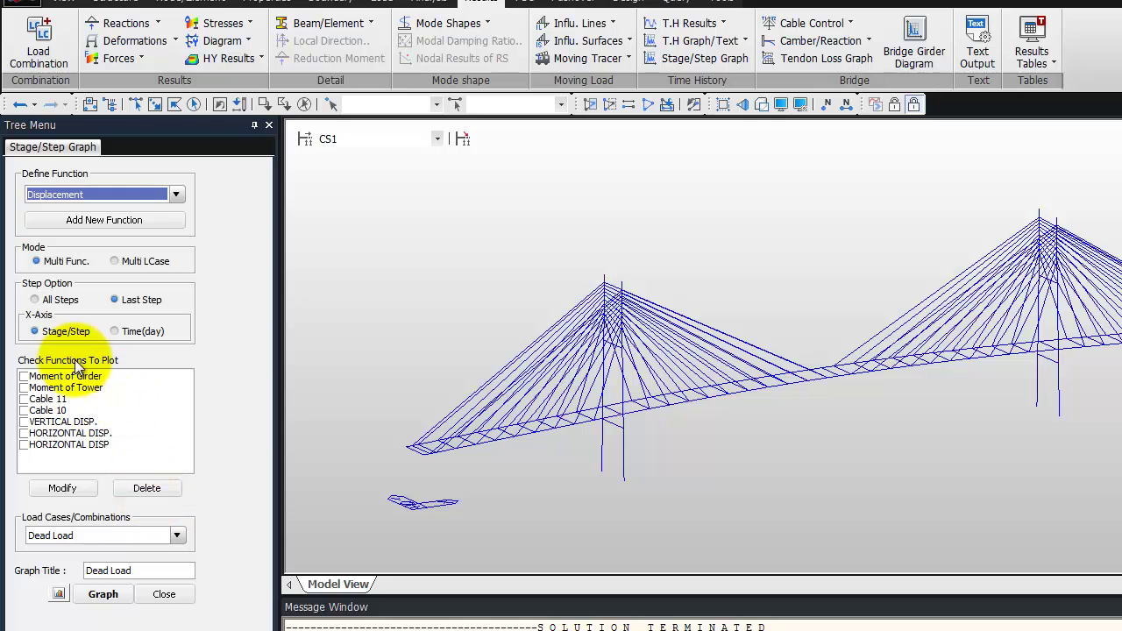
Step: Define the VERTICAL DISP displacement graph function for node 27, DZ component
{"action": "left_click", "coordinate": [126, 220]}
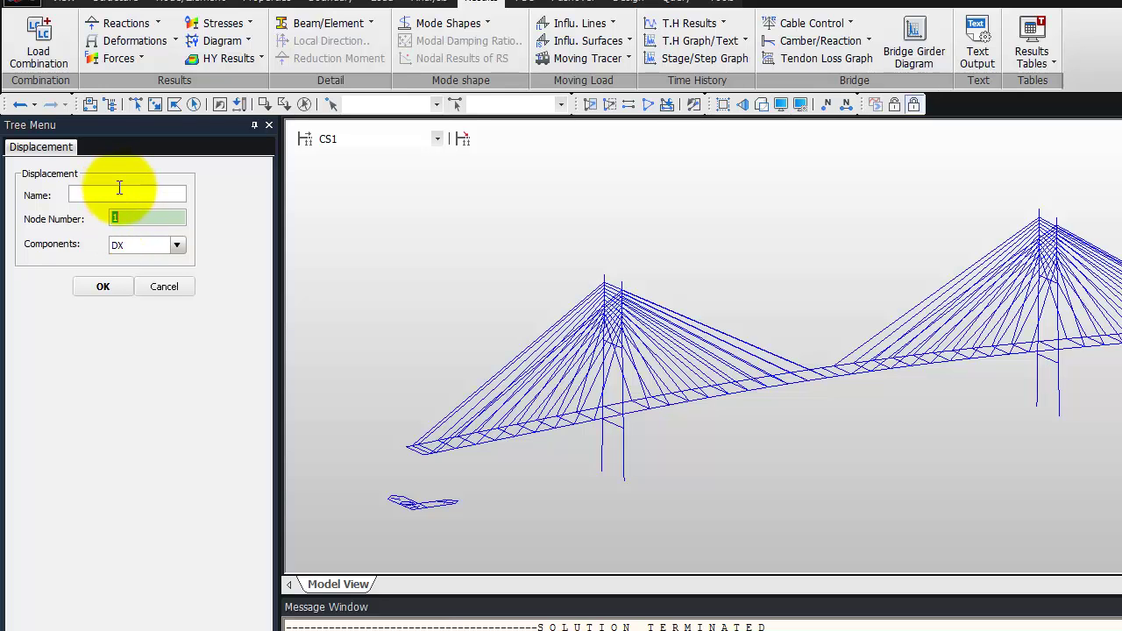
{"action": "type", "text": "VERTICAL DISP"}
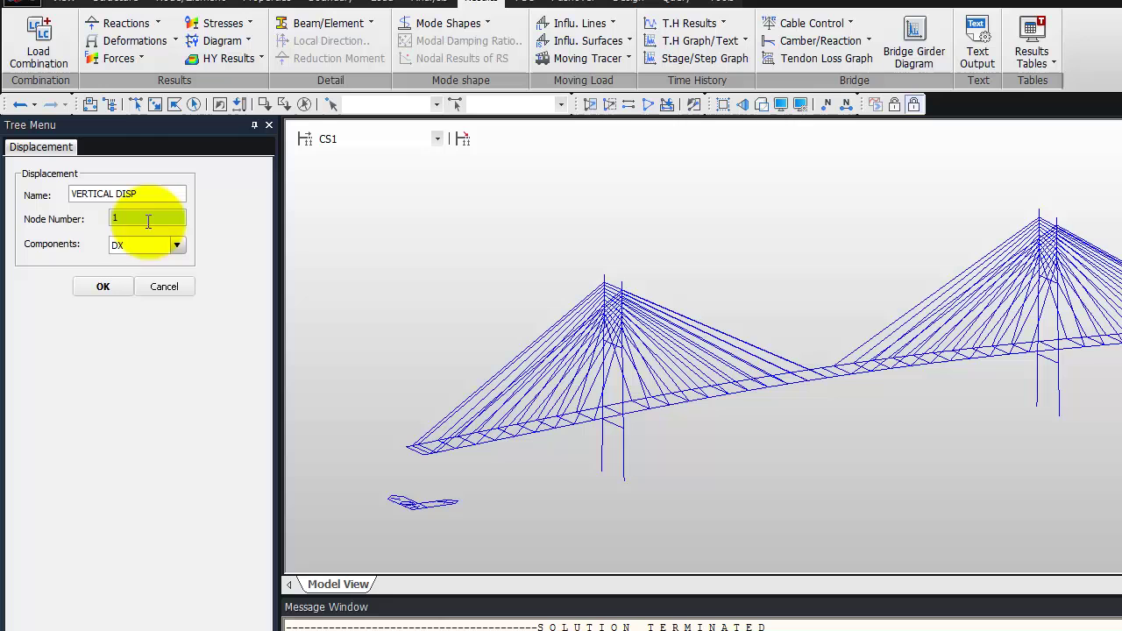
{"action": "double_click", "coordinate": [143, 218]}
{"action": "type", "text": "27"}
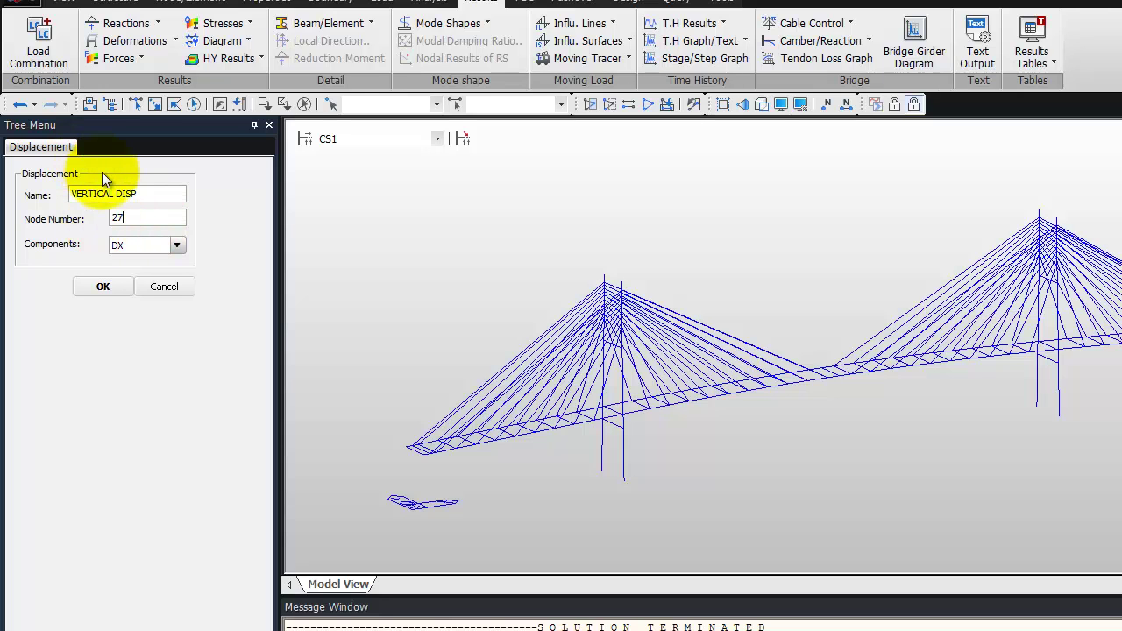
{"action": "left_click", "coordinate": [178, 245]}
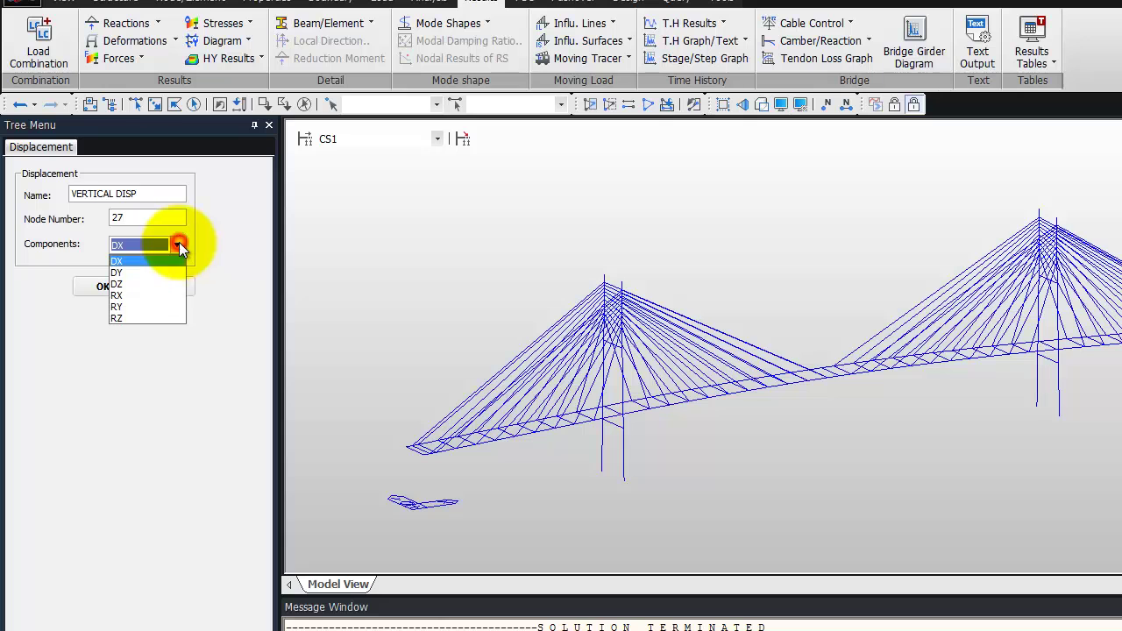
{"action": "left_click", "coordinate": [150, 284]}
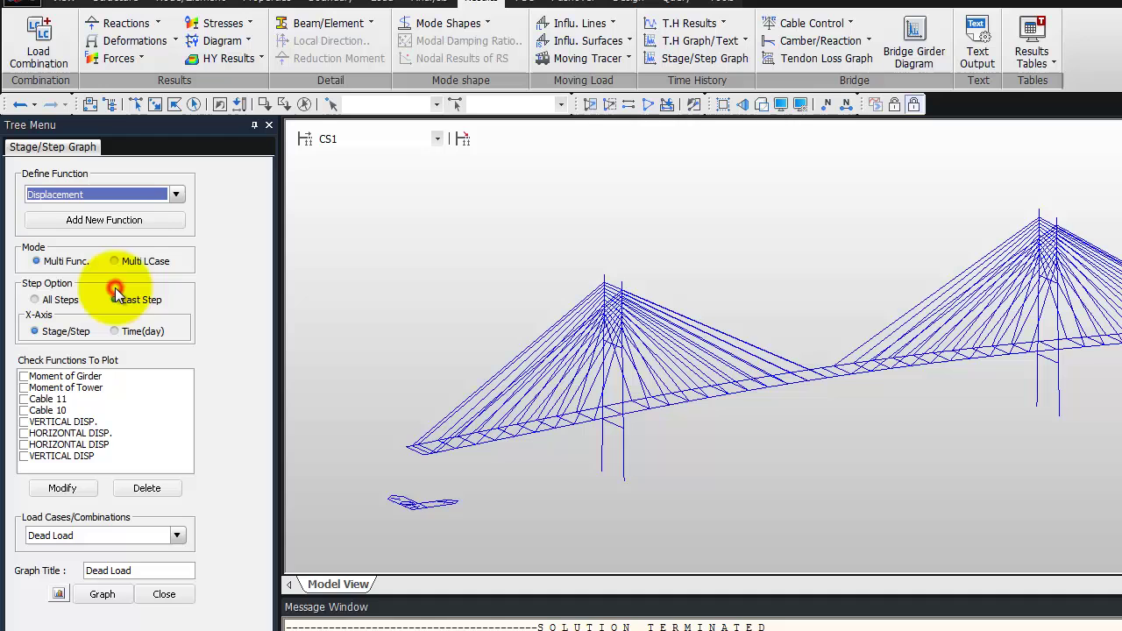
Step: Plot Last Step results of HORIZONTAL DISP and VERTICAL DISP for the Summation load case
{"action": "left_click", "coordinate": [115, 298]}
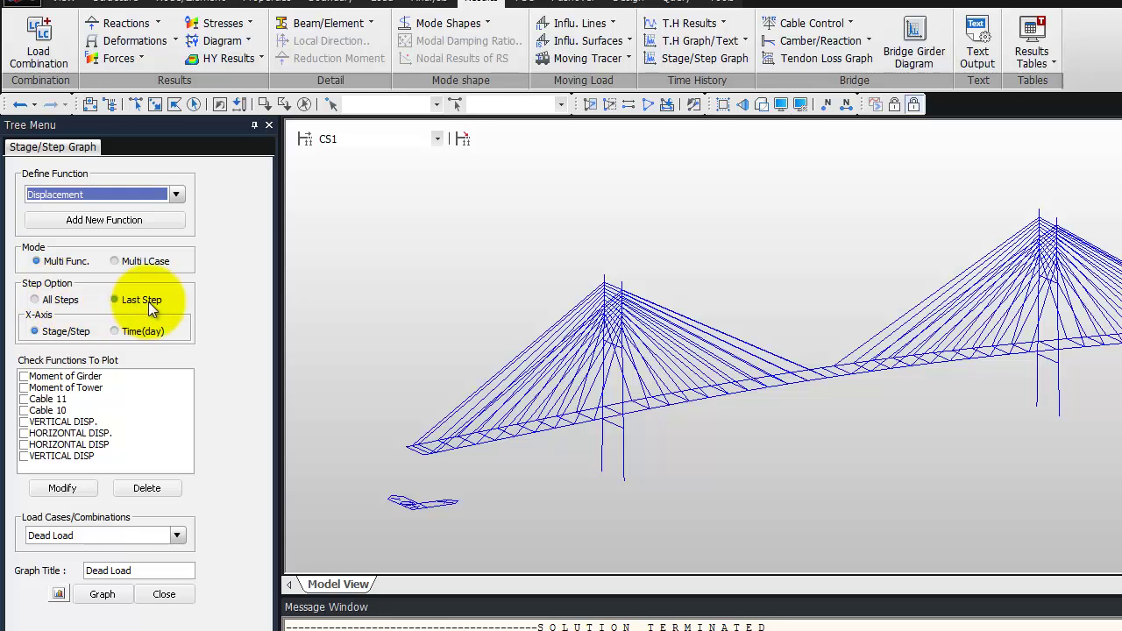
{"action": "left_click", "coordinate": [24, 444]}
{"action": "left_click", "coordinate": [24, 456]}
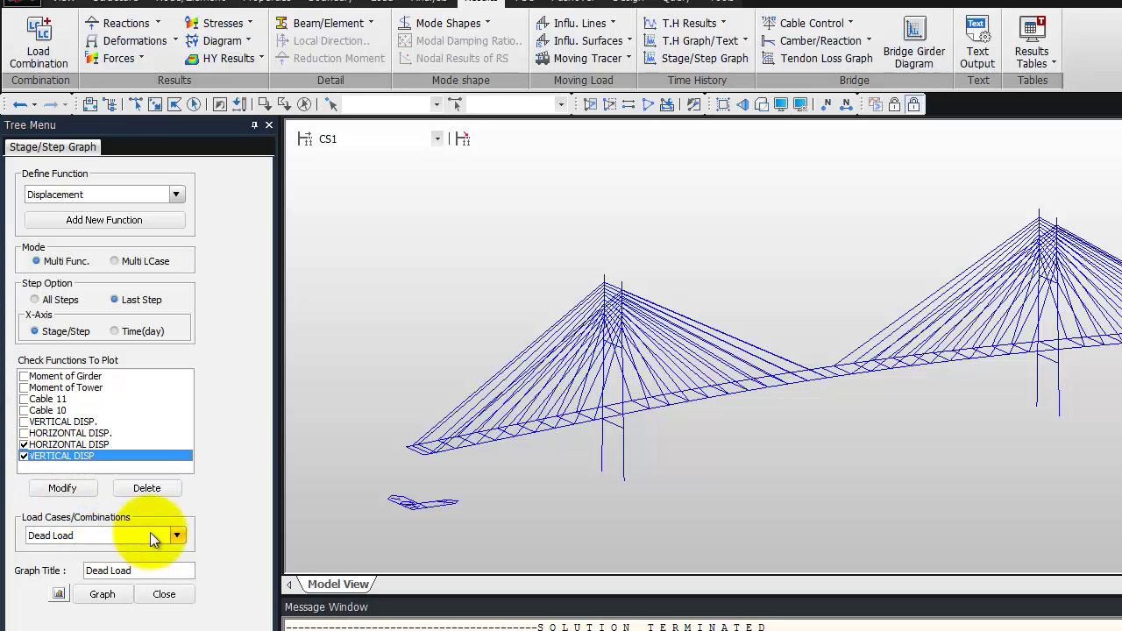
{"action": "left_click", "coordinate": [176, 536]}
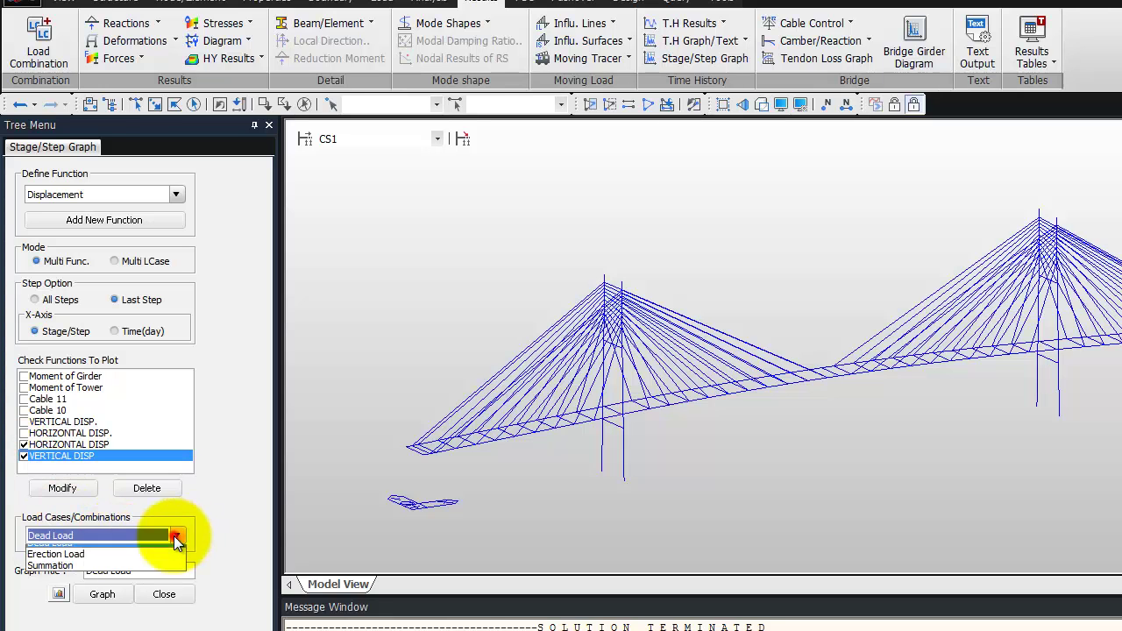
{"action": "left_click", "coordinate": [128, 570]}
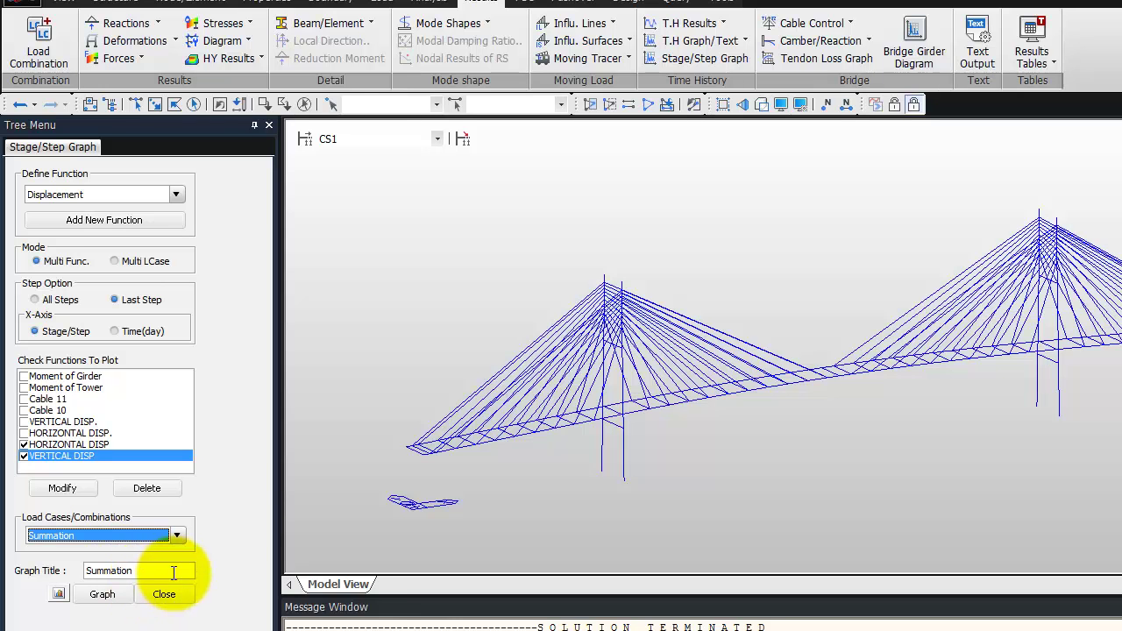
Step: Replace the graph title with 'HORIZONTAL & VERTICAL DISP FOR EACH cs'
{"action": "left_click", "coordinate": [166, 571]}
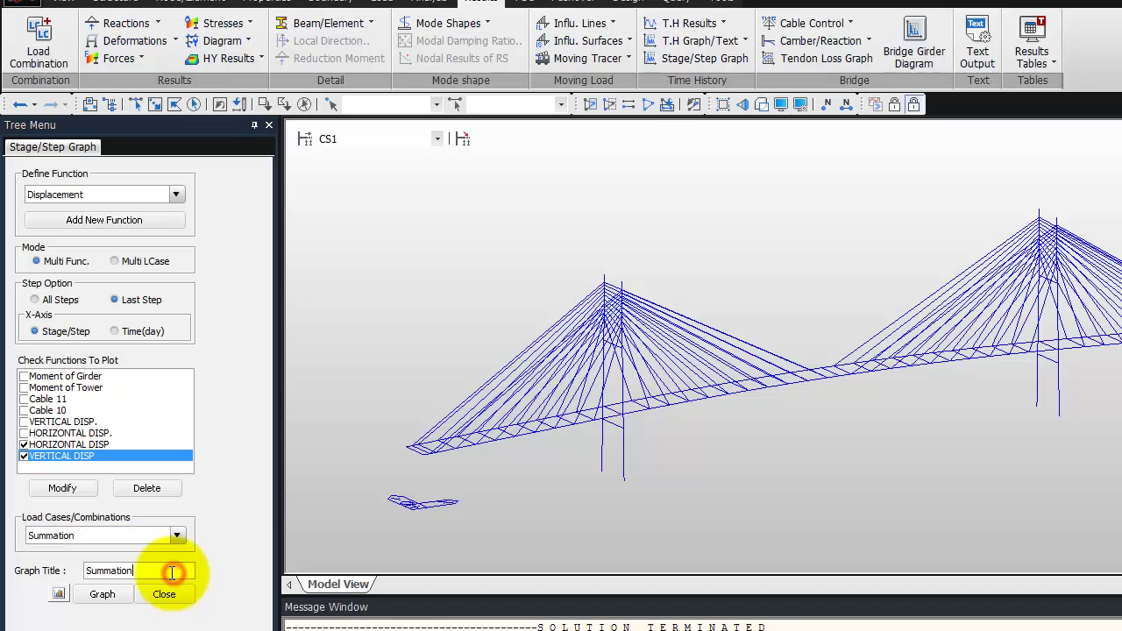
{"action": "left_click_drag", "start_coordinate": [149, 572], "coordinate": [79, 576]}
{"action": "type", "text": "hO"}
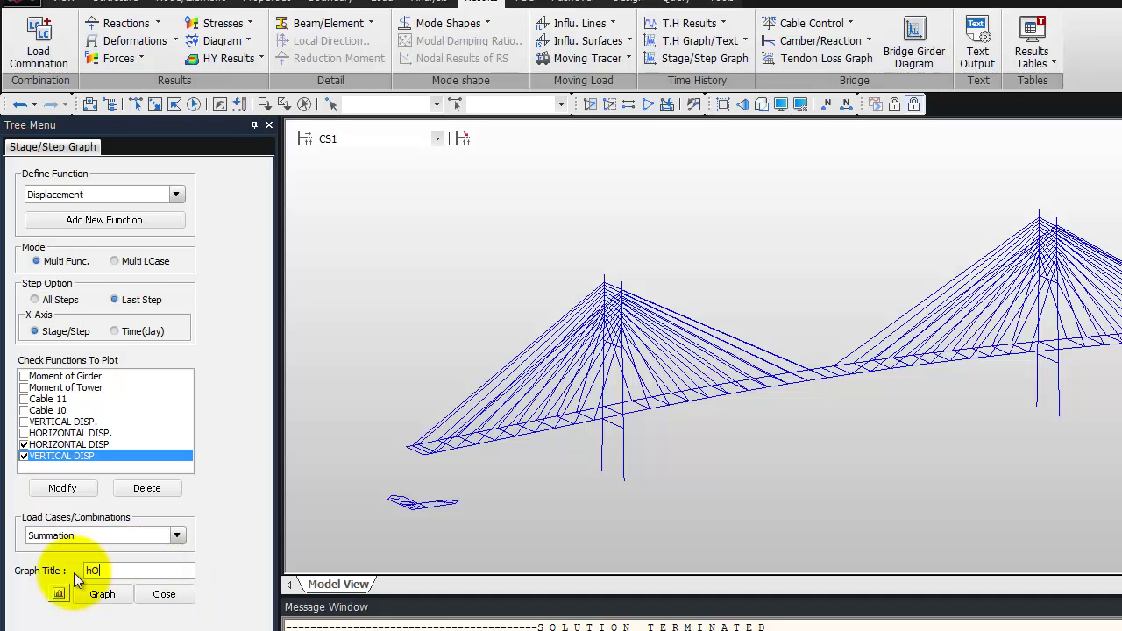
{"action": "type", "text": "RIZONTAL & VERTICAL dIS"}
{"action": "key", "text": "BackSpace"}
{"action": "key", "text": "BackSpace"}
{"action": "key", "text": "BackSpace"}
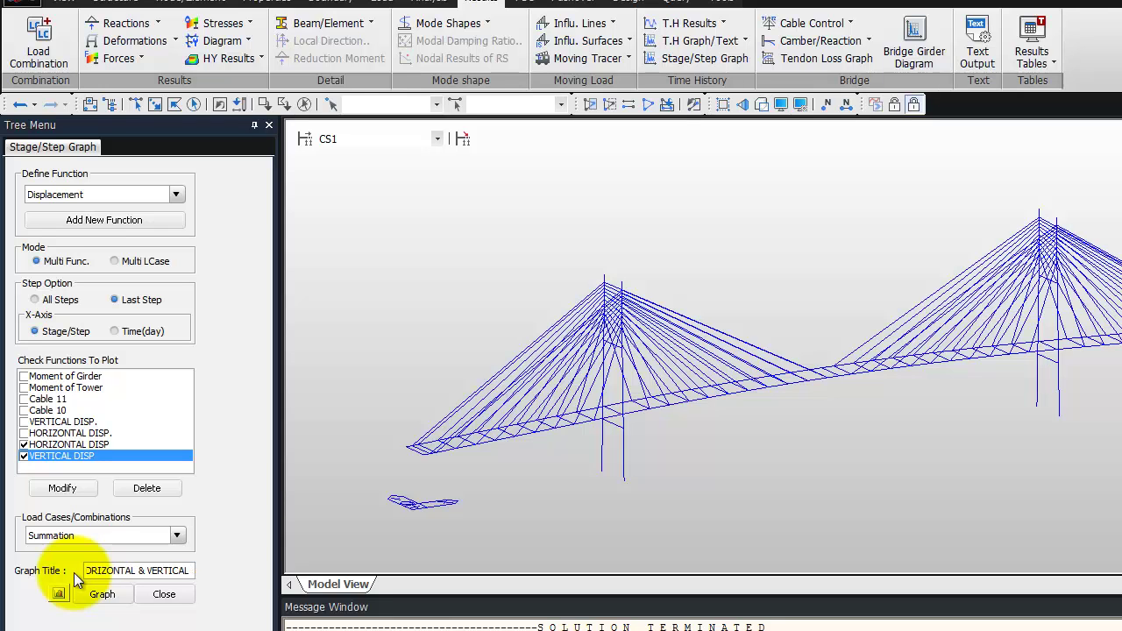
{"action": "type", "text": "DI"}
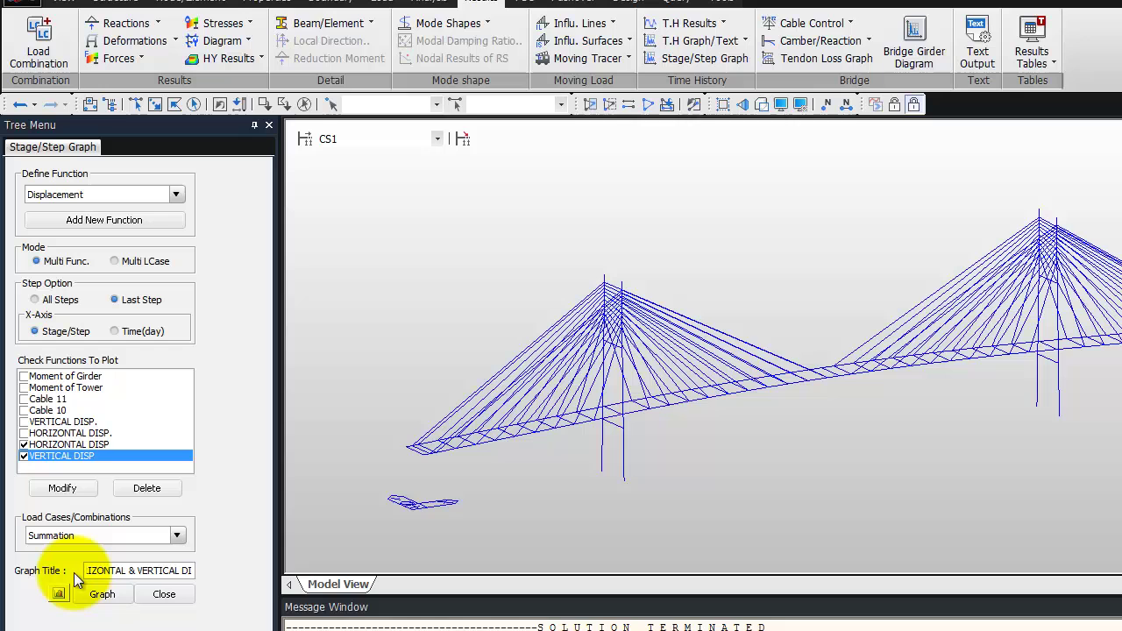
{"action": "type", "text": "SP FOR"}
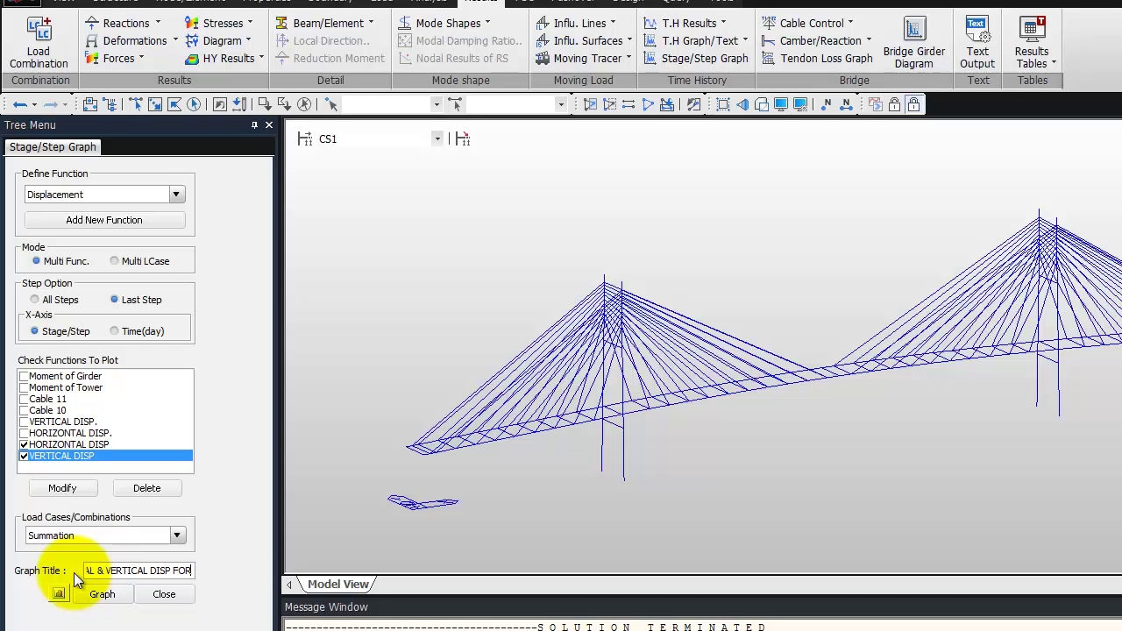
{"action": "type", "text": " EACH cs"}
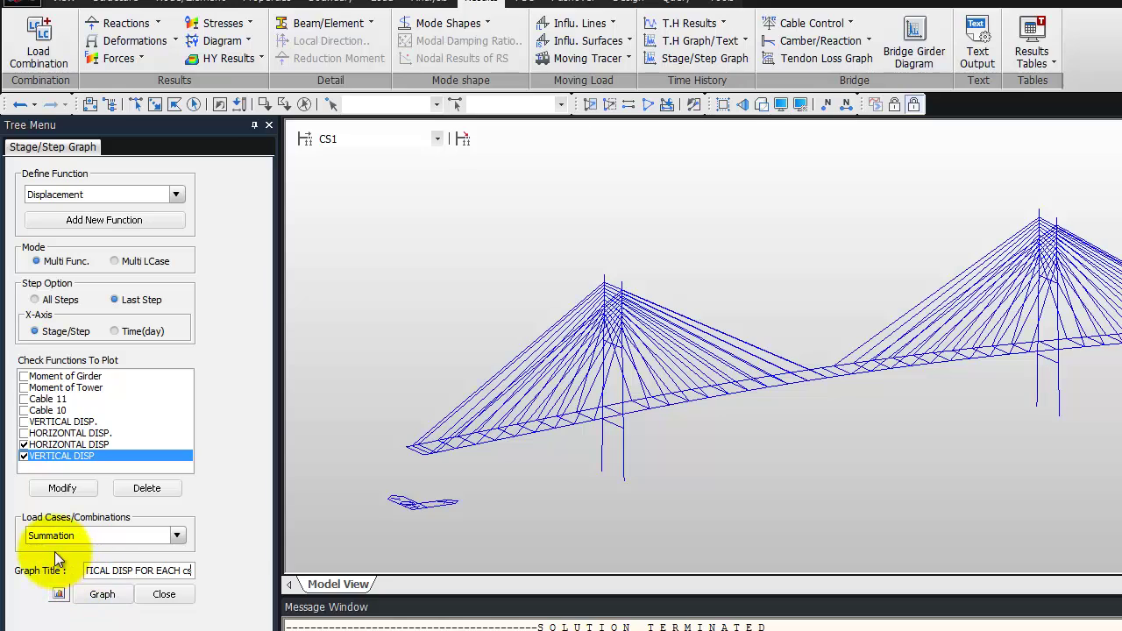
Step: Correct the title ending to 'CS', plot the stage history graph, and maximize its window
{"action": "key", "text": "BackSpace"}
{"action": "key", "text": "BackSpace"}
{"action": "type", "text": "CS"}
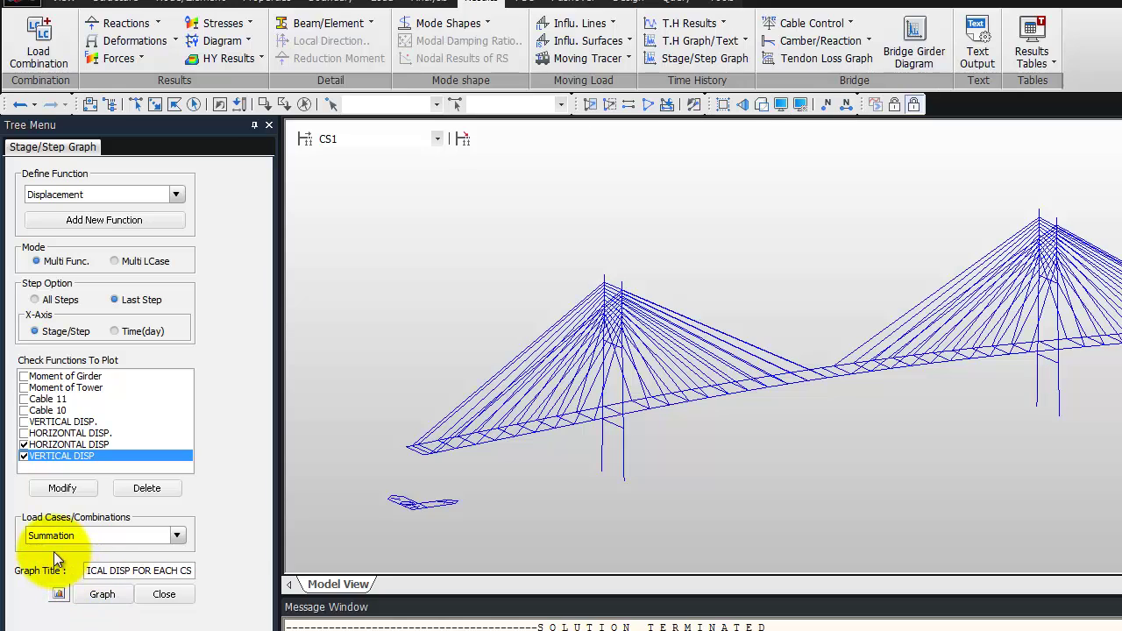
{"action": "left_click", "coordinate": [102, 595]}
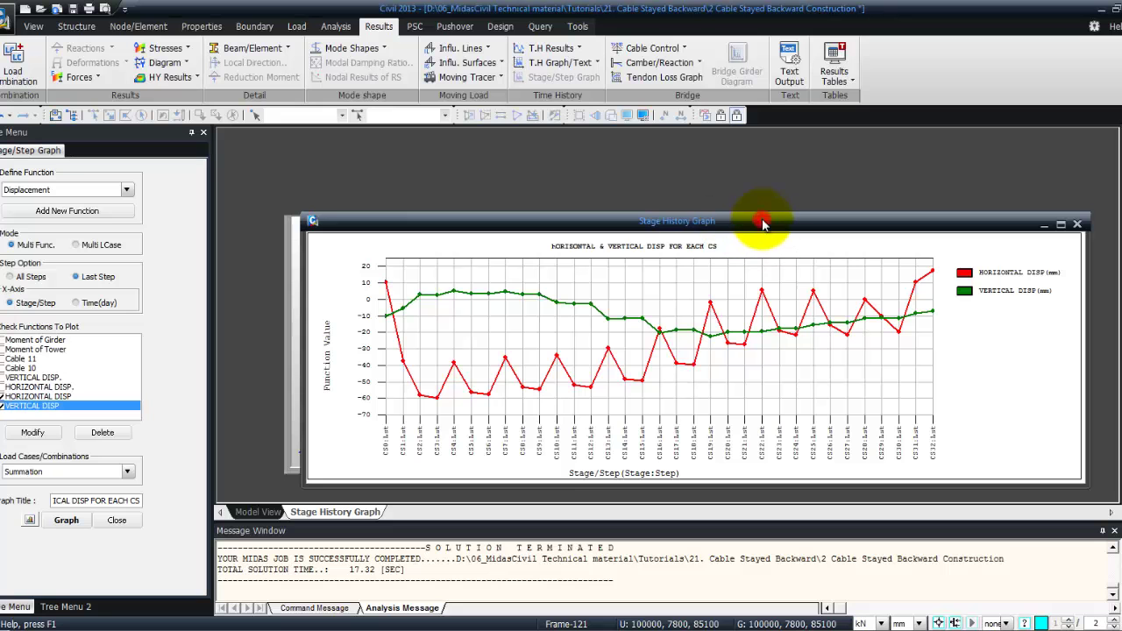
{"action": "left_click_drag", "start_coordinate": [763, 224], "coordinate": [688, 206]}
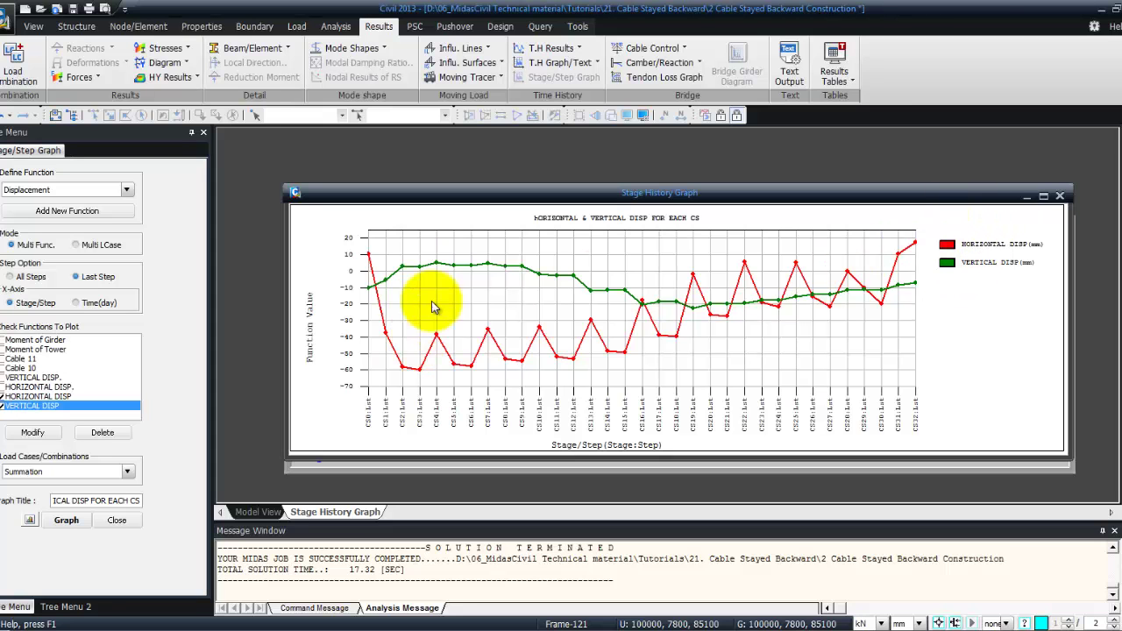
{"action": "left_click", "coordinate": [1043, 196]}
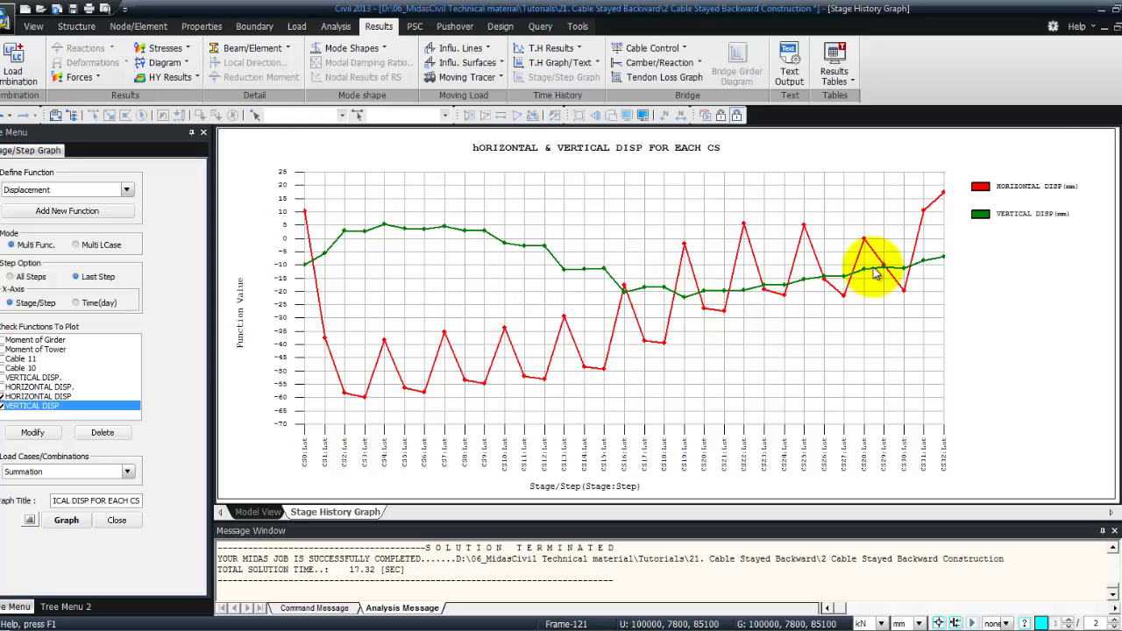
Step: Close the graph and define a CABLE10 truss force function for element 10
{"action": "left_click", "coordinate": [1112, 45]}
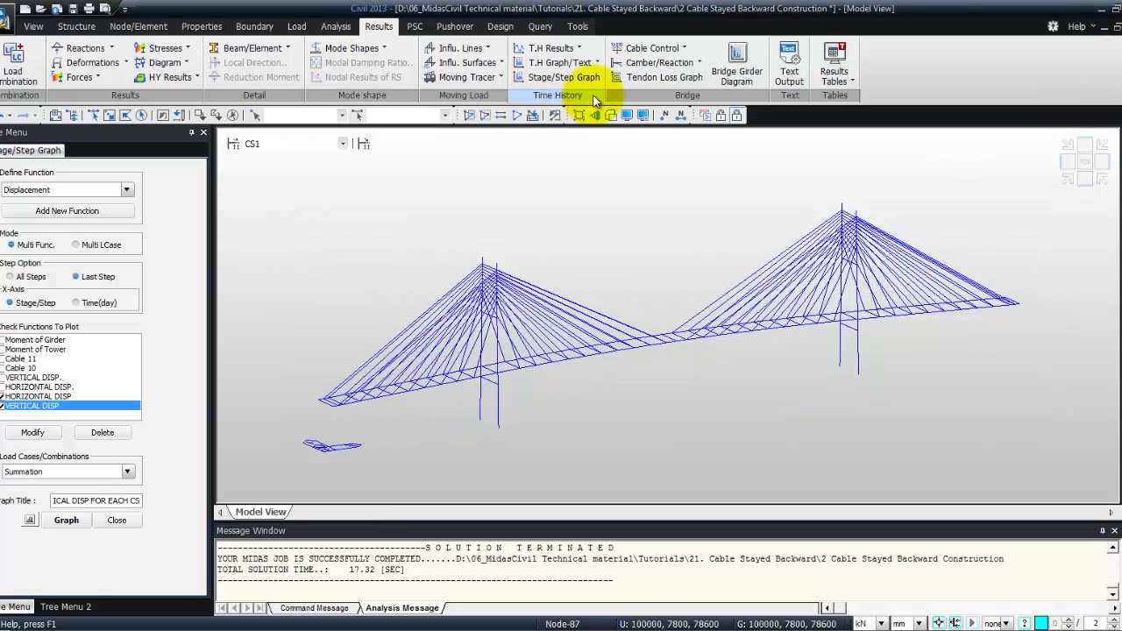
{"action": "left_click", "coordinate": [126, 190]}
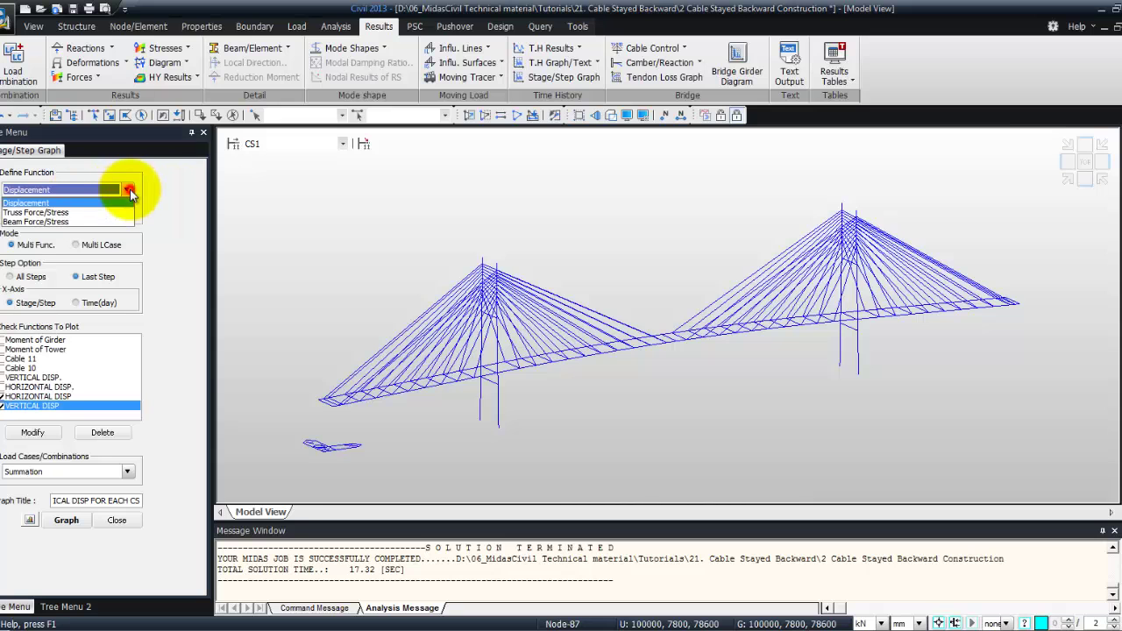
{"action": "left_click", "coordinate": [77, 214]}
{"action": "left_click", "coordinate": [72, 211]}
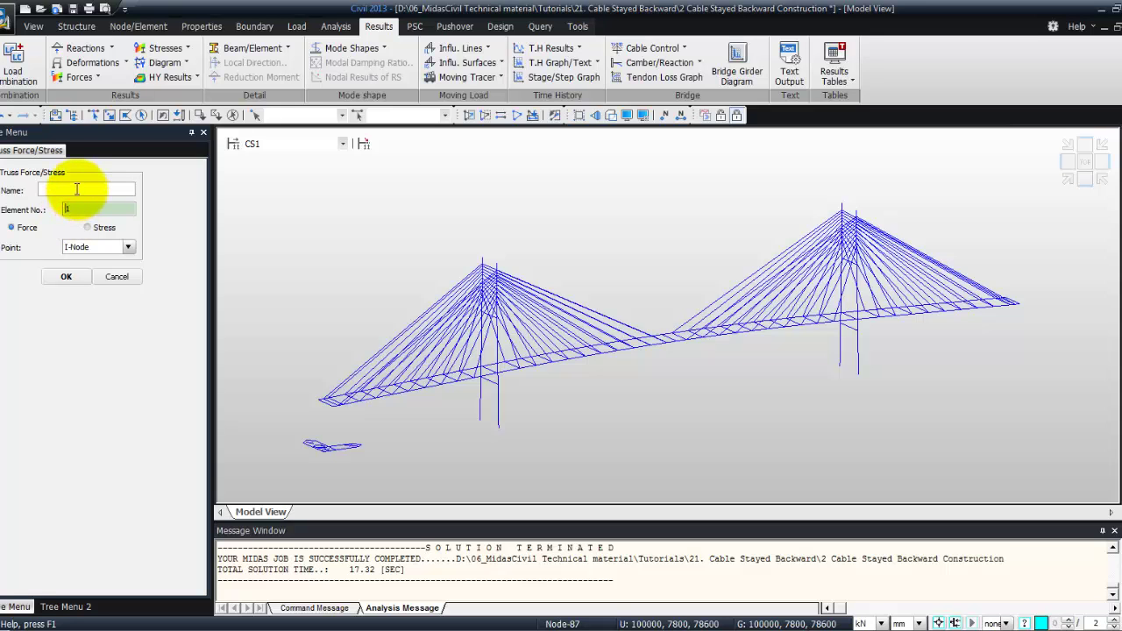
{"action": "left_click", "coordinate": [78, 189]}
{"action": "left_click", "coordinate": [88, 208]}
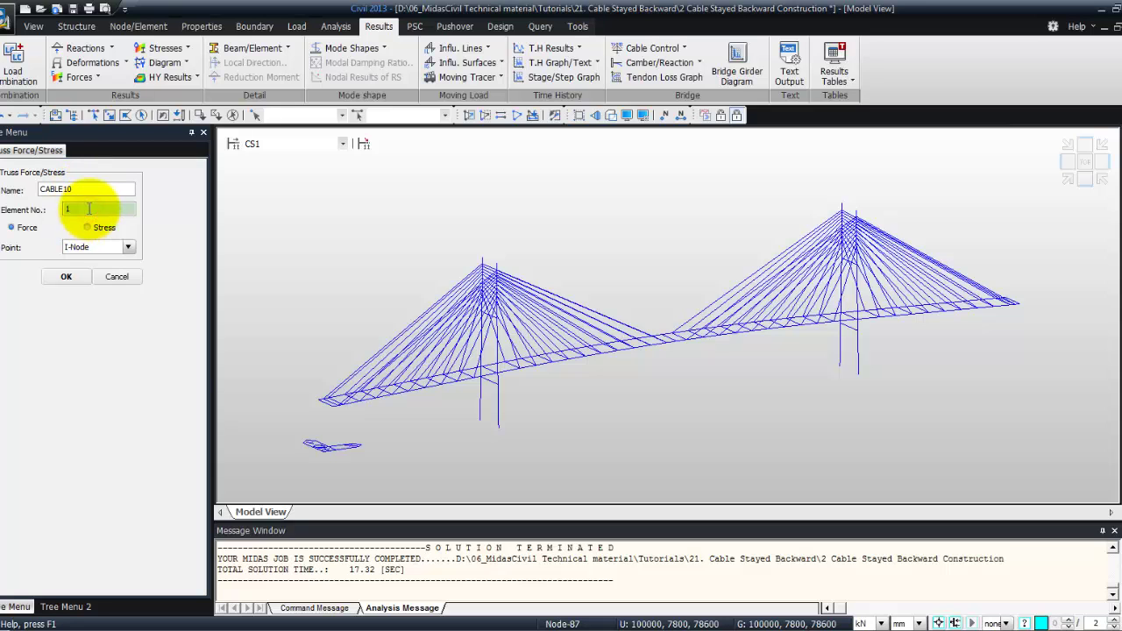
{"action": "type", "text": "10"}
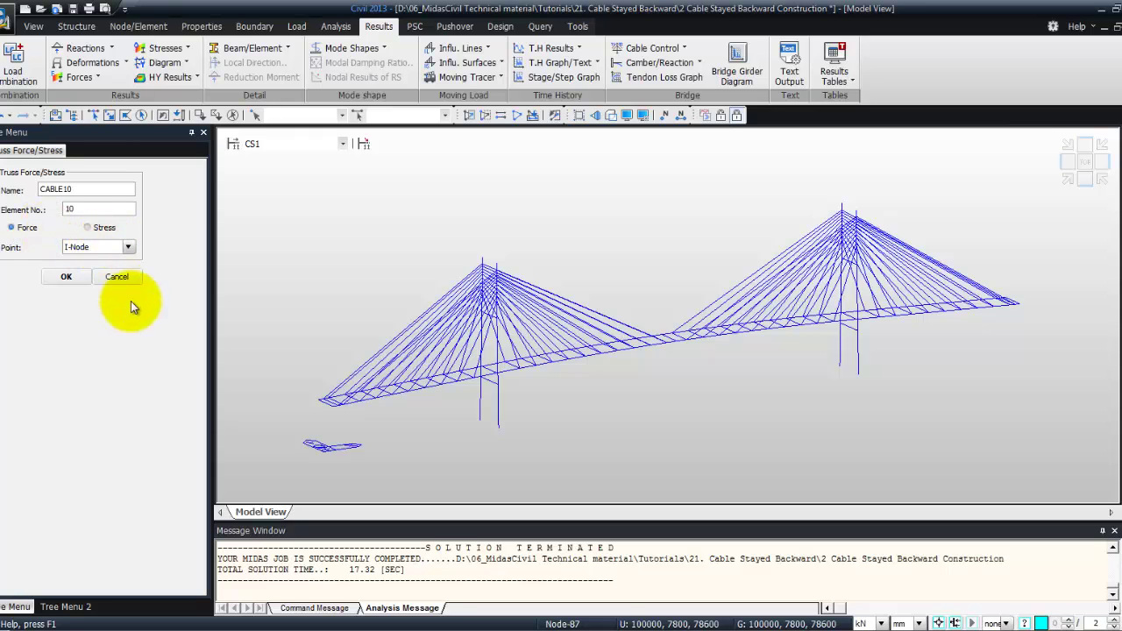
{"action": "left_click", "coordinate": [63, 279]}
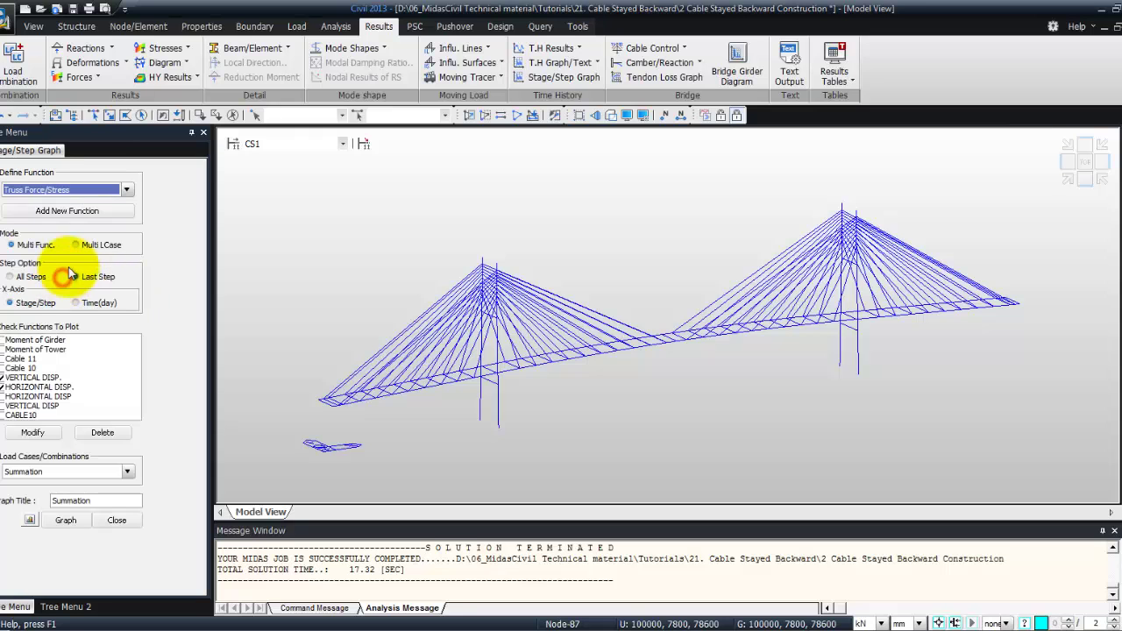
Step: Attempt a CABLE 11 truss force function for element 11, rejected as a duplicate name
{"action": "left_click", "coordinate": [112, 212]}
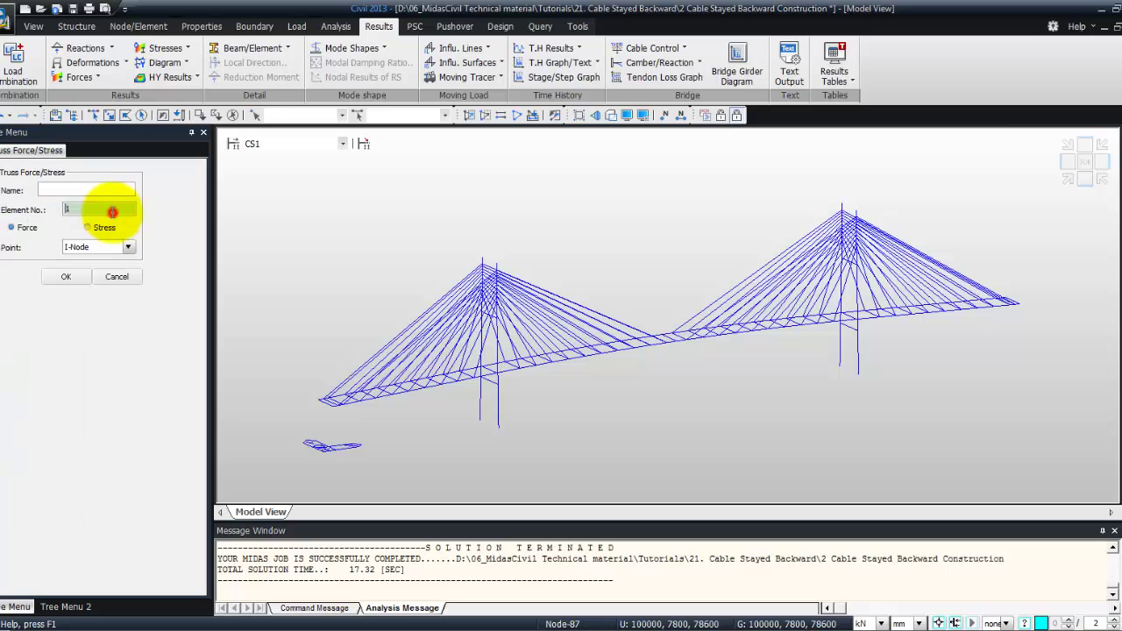
{"action": "left_click", "coordinate": [67, 183]}
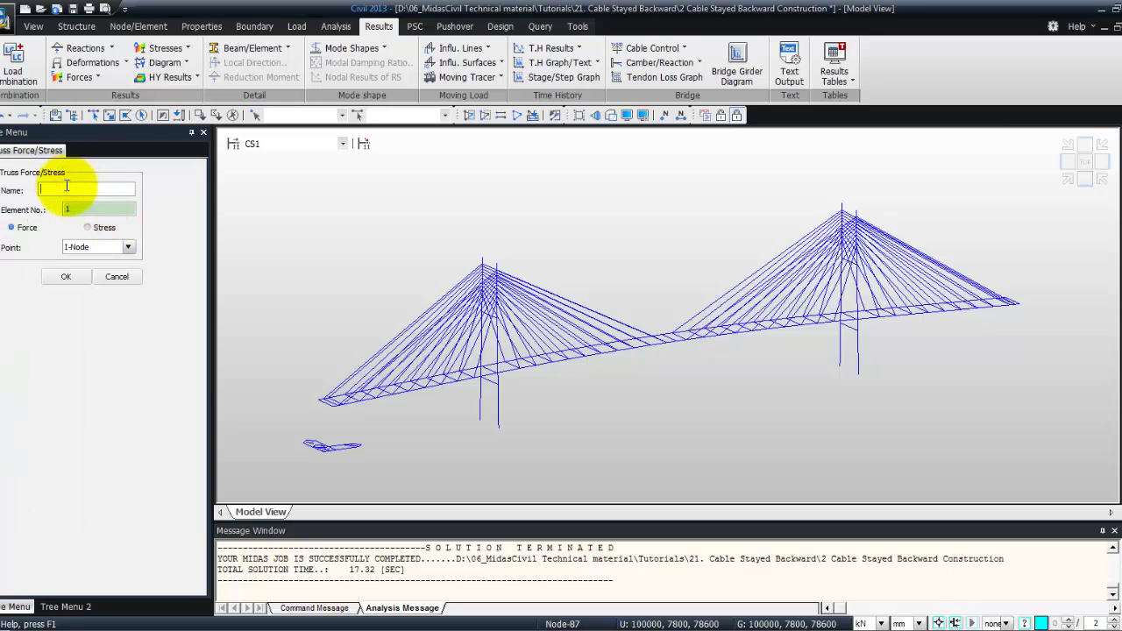
{"action": "type", "text": "CABLE 11"}
{"action": "left_click", "coordinate": [80, 208]}
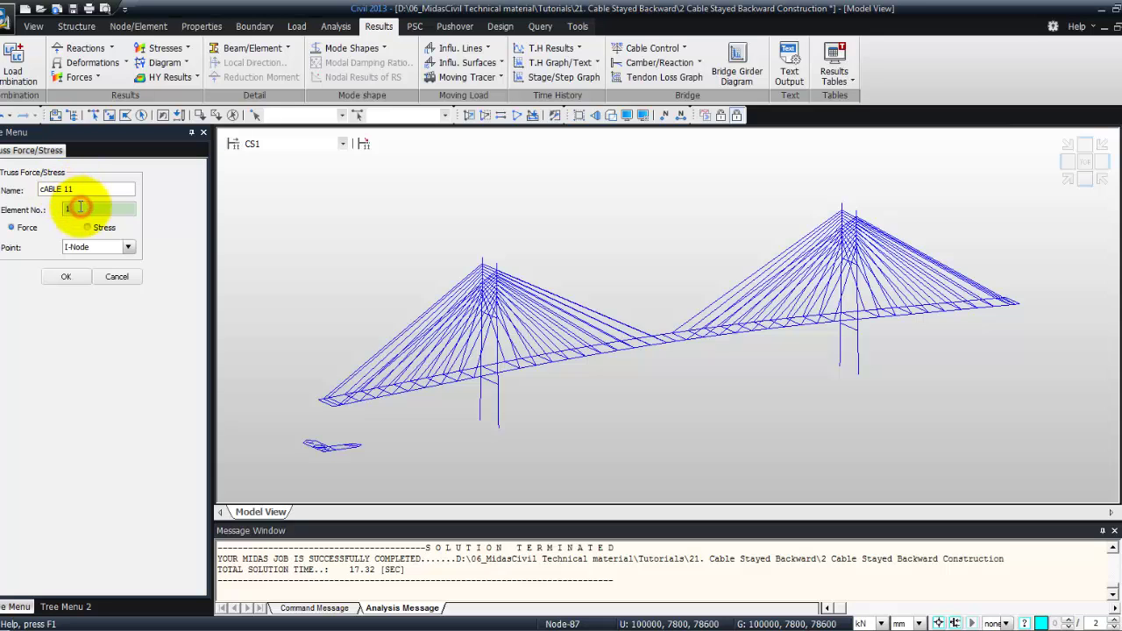
{"action": "type", "text": "11"}
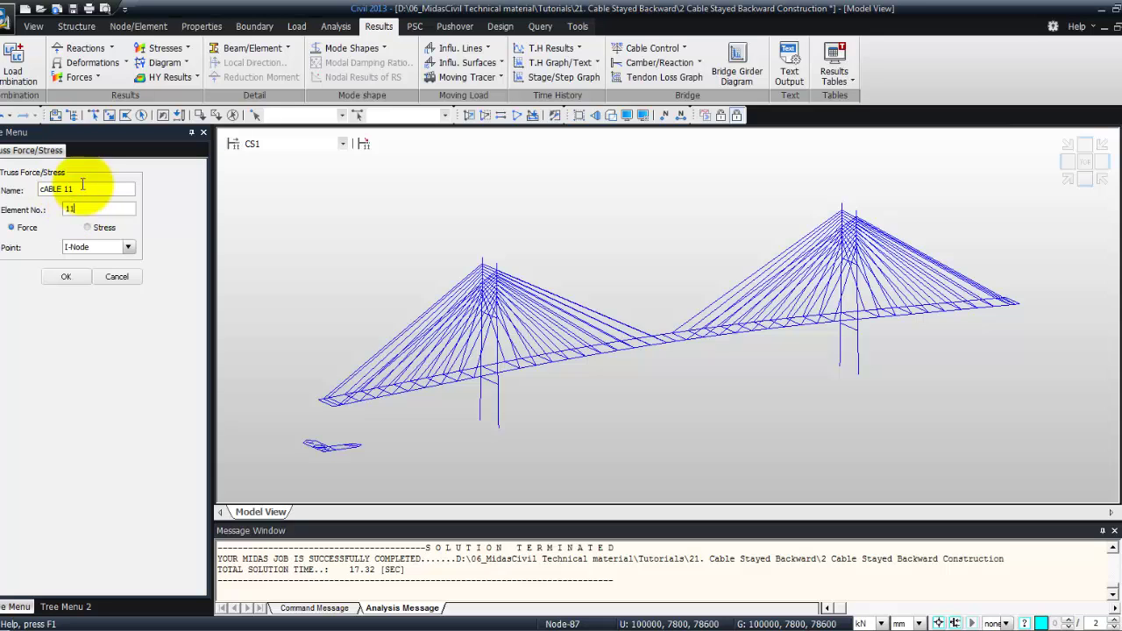
{"action": "left_click", "coordinate": [68, 276]}
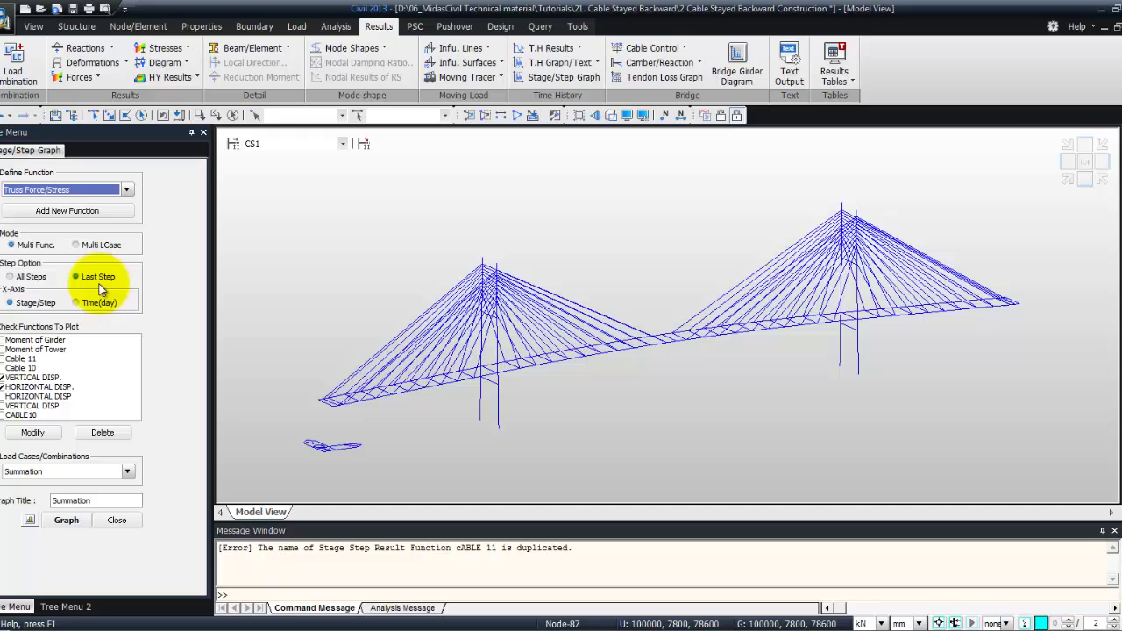
Step: Graph Cable 11 and Cable 10 forces over stages CS0–CS32 in a maximized window
{"action": "left_click", "coordinate": [18, 377]}
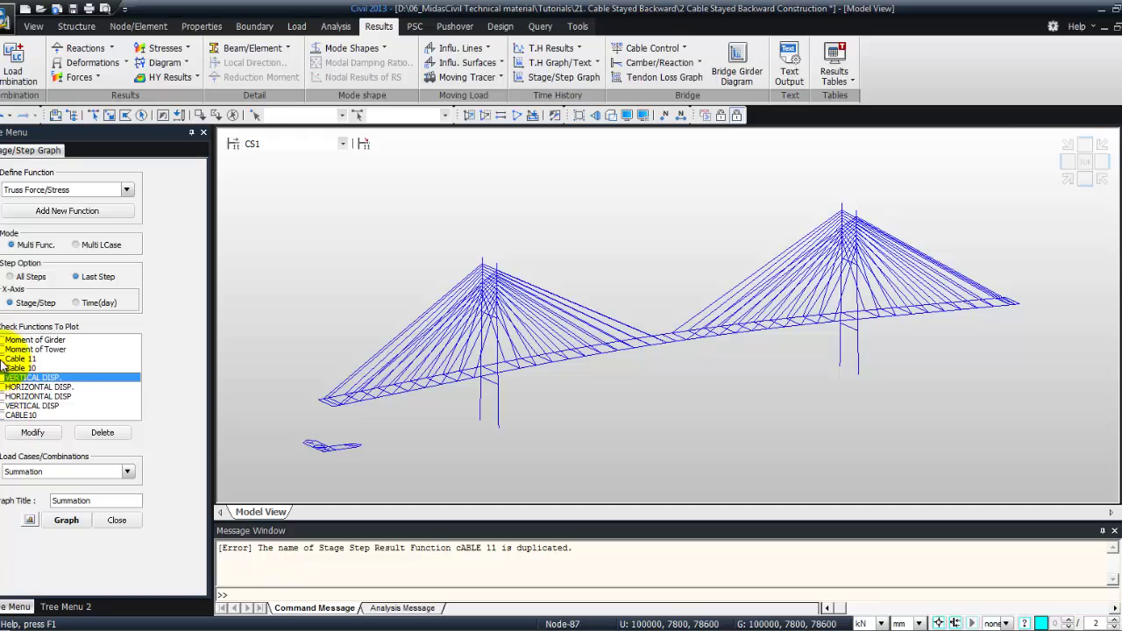
{"action": "left_click", "coordinate": [4, 359]}
{"action": "left_click", "coordinate": [4, 368]}
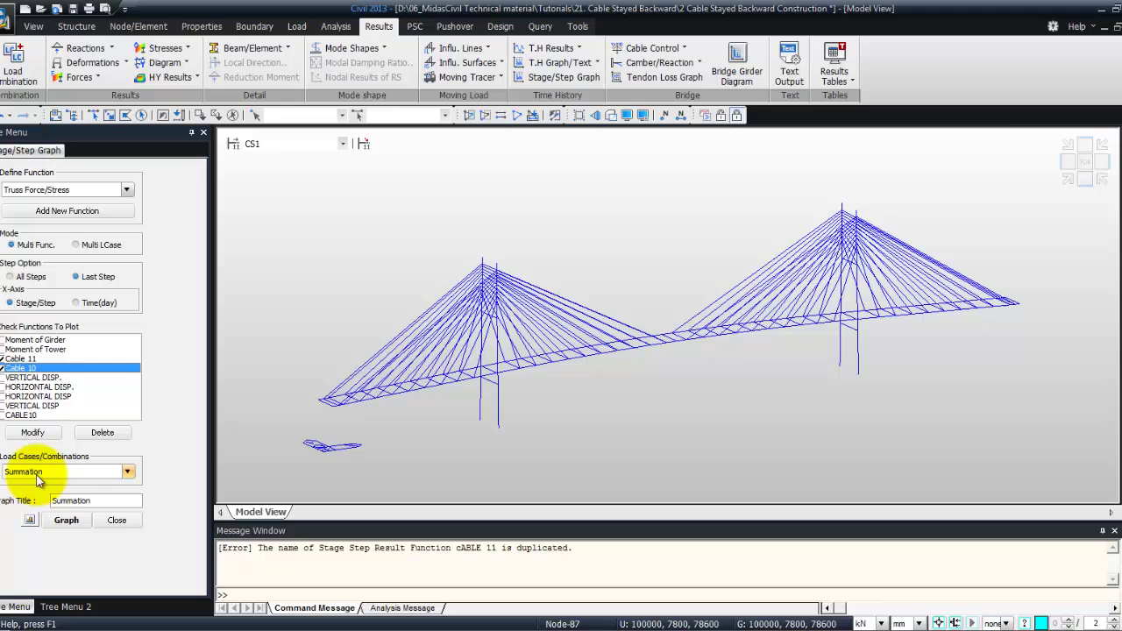
{"action": "left_click", "coordinate": [61, 520]}
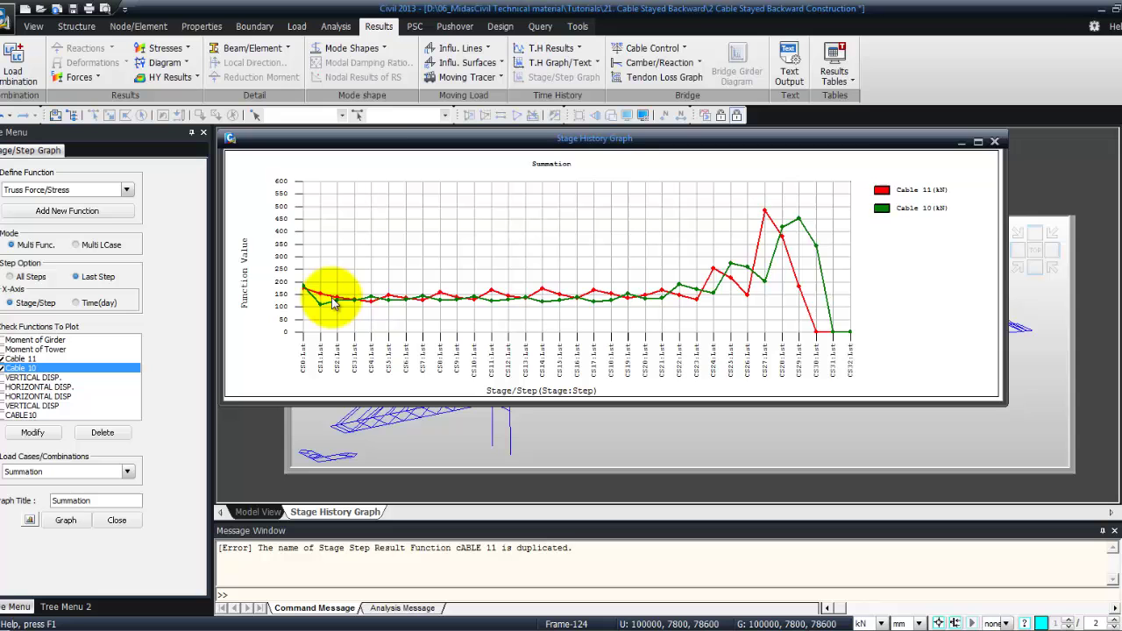
{"action": "left_click", "coordinate": [980, 141]}
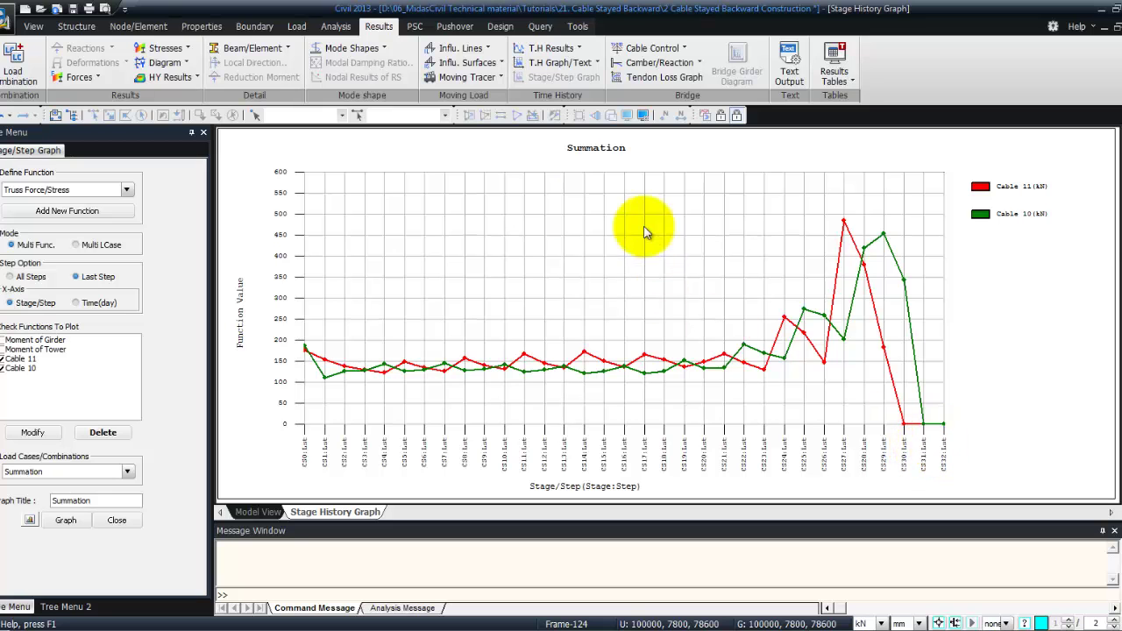
Step: Under Beam Force/Stress functions, delete the old Moment of Tower and Moment of Girder functions
{"action": "left_click", "coordinate": [129, 190]}
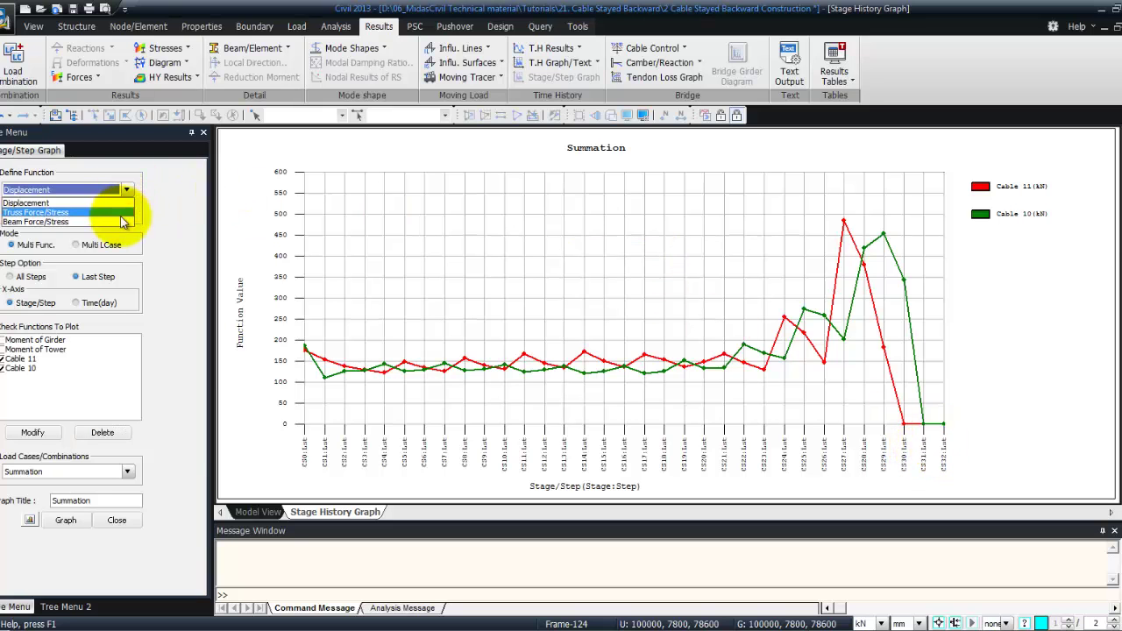
{"action": "left_click", "coordinate": [119, 227]}
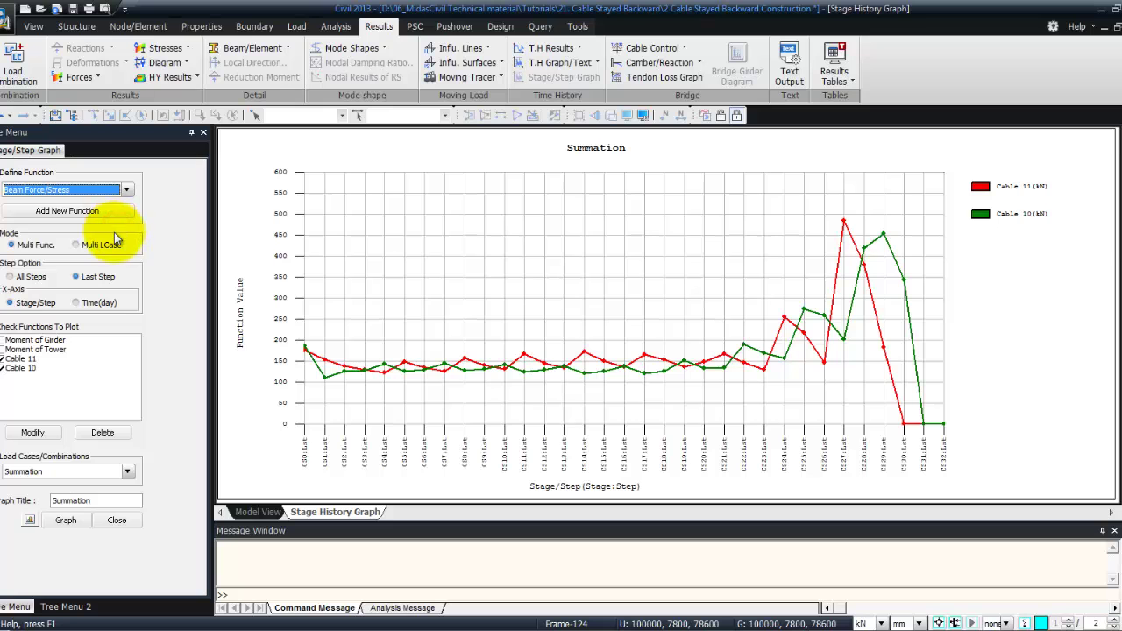
{"action": "left_click", "coordinate": [54, 349]}
{"action": "left_click", "coordinate": [101, 432]}
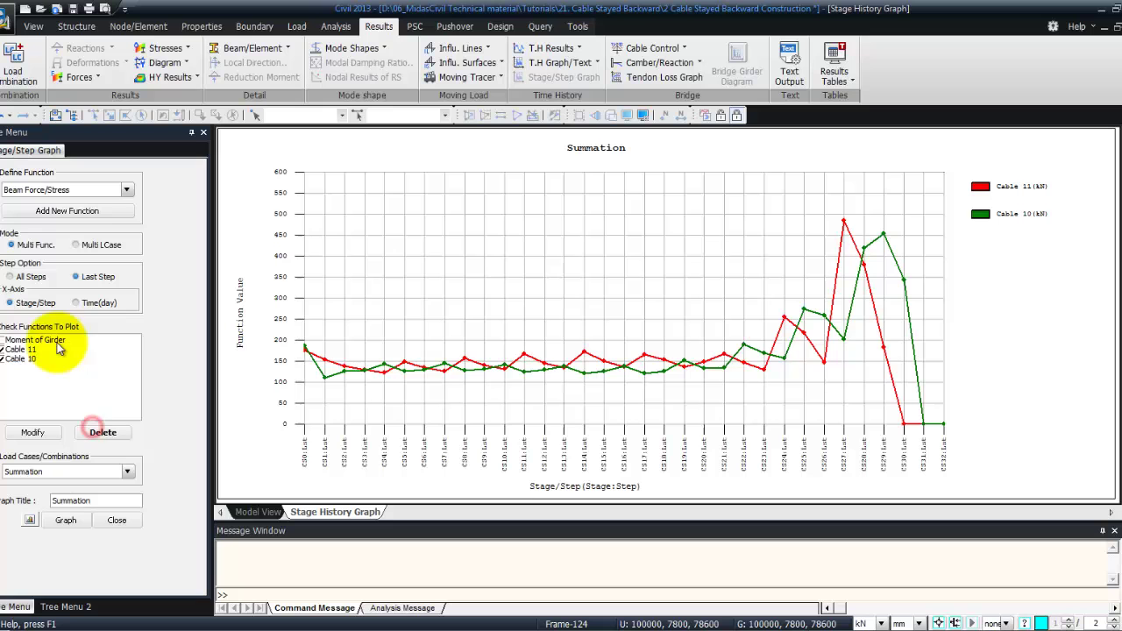
{"action": "left_click", "coordinate": [54, 340]}
{"action": "left_click", "coordinate": [101, 432]}
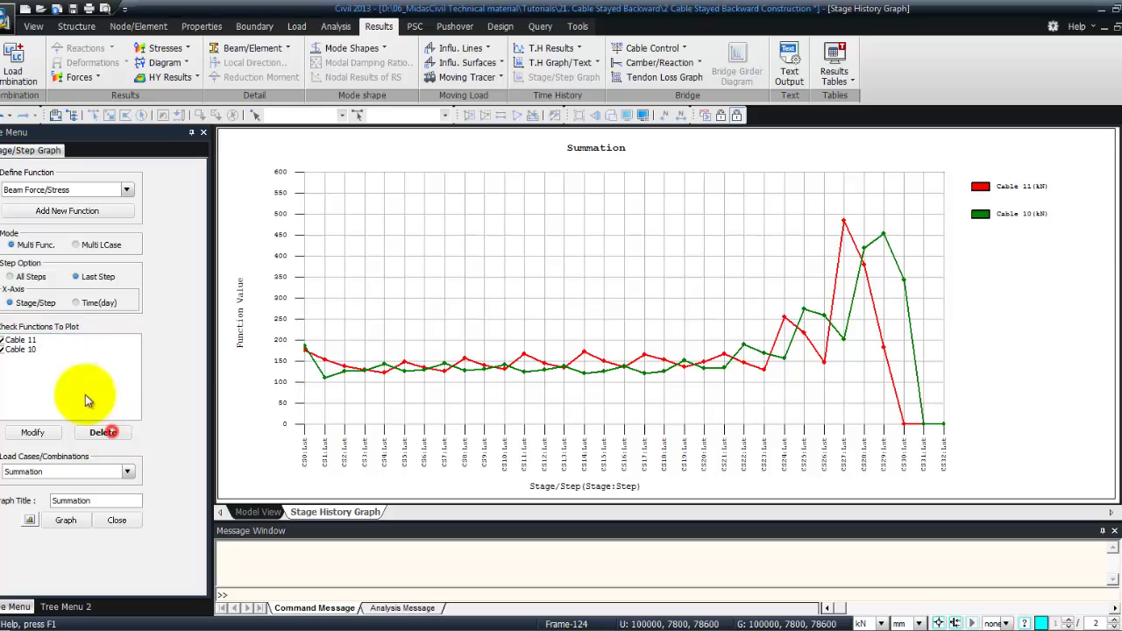
Step: Add a beam force function MOMENT OF GIRDER for element 45, Moment-z component
{"action": "left_click", "coordinate": [127, 191]}
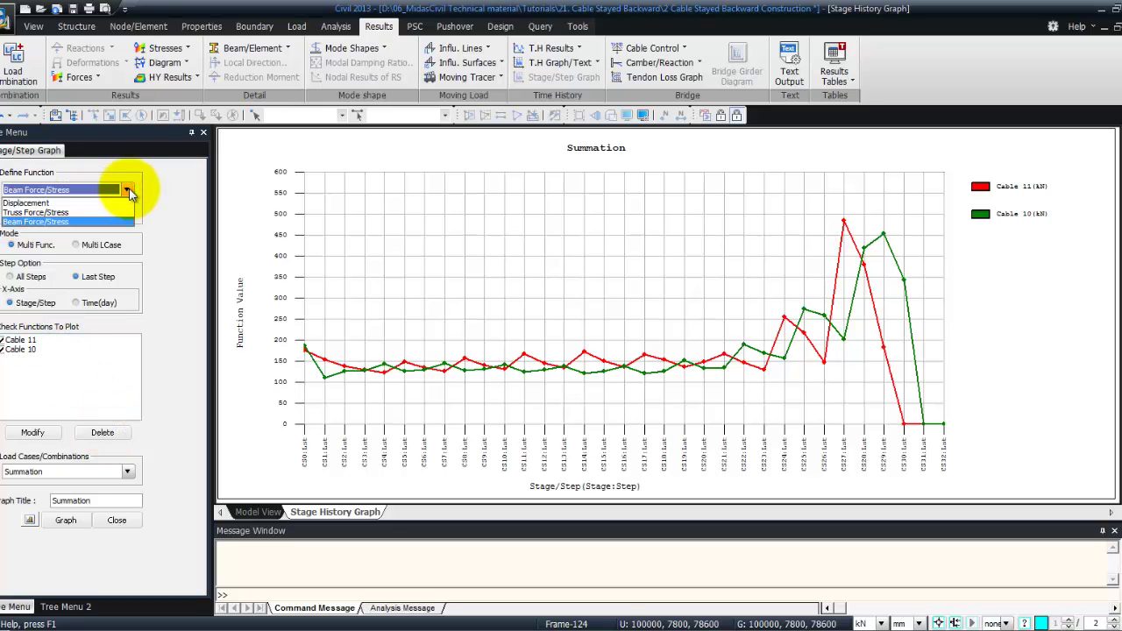
{"action": "left_click", "coordinate": [64, 223]}
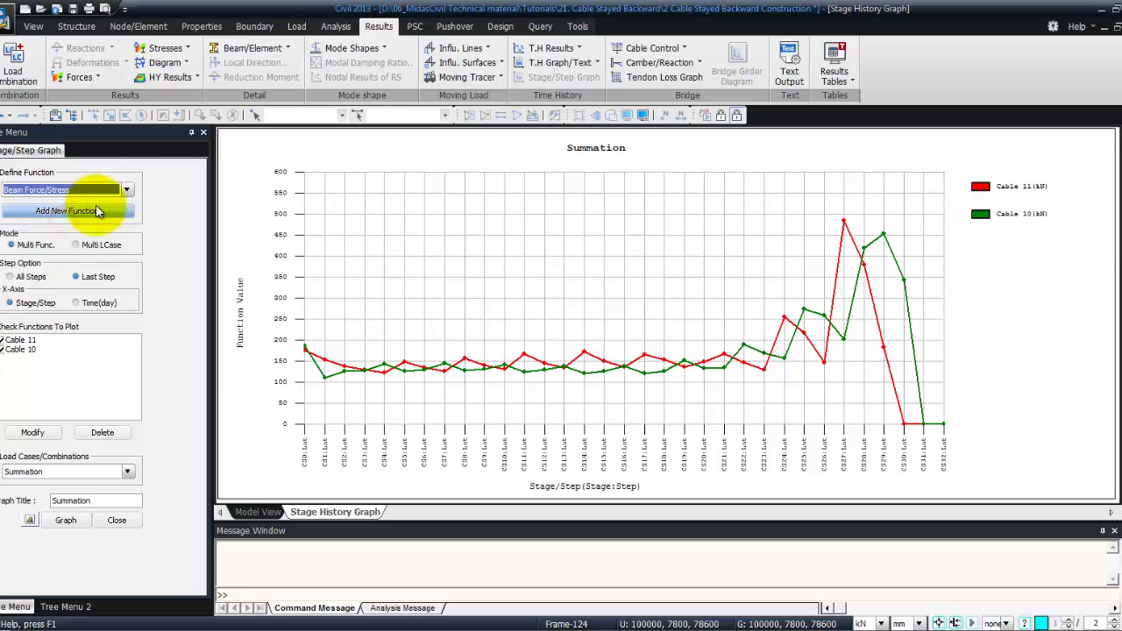
{"action": "left_click", "coordinate": [93, 210]}
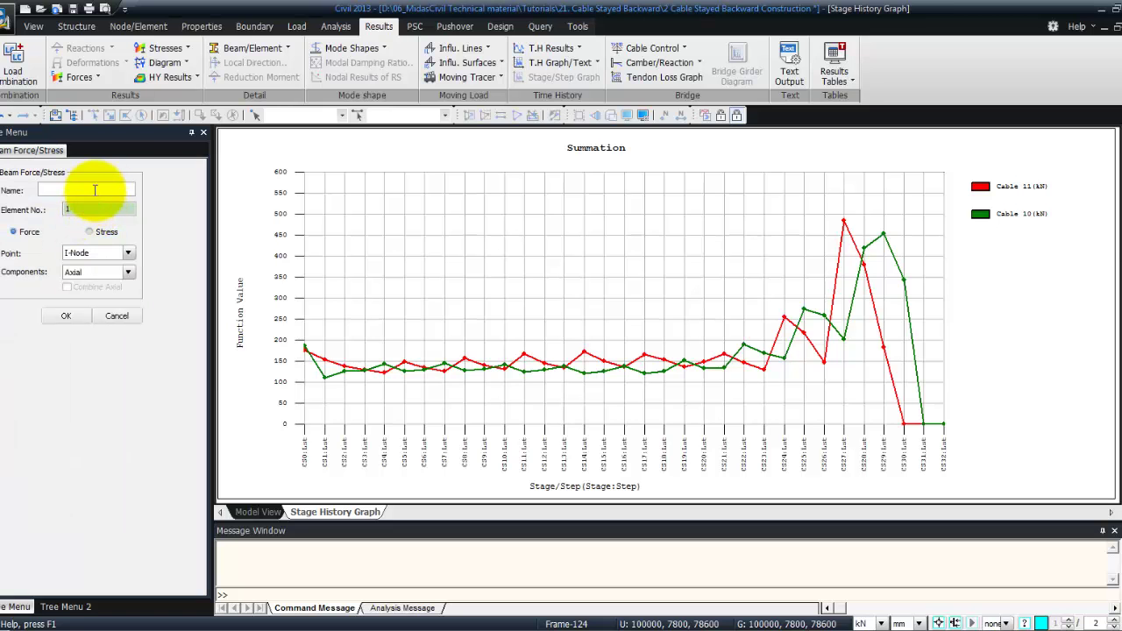
{"action": "type", "text": "mOMENT"}
{"action": "key", "text": "BackSpace"}
{"action": "key", "text": "BackSpace"}
{"action": "key", "text": "BackSpace"}
{"action": "key", "text": "BackSpace"}
{"action": "key", "text": "BackSpace"}
{"action": "key", "text": "BackSpace"}
{"action": "key", "text": "BackSpace"}
{"action": "type", "text": "MOMENT OF GIRDER"}
{"action": "left_click", "coordinate": [102, 209]}
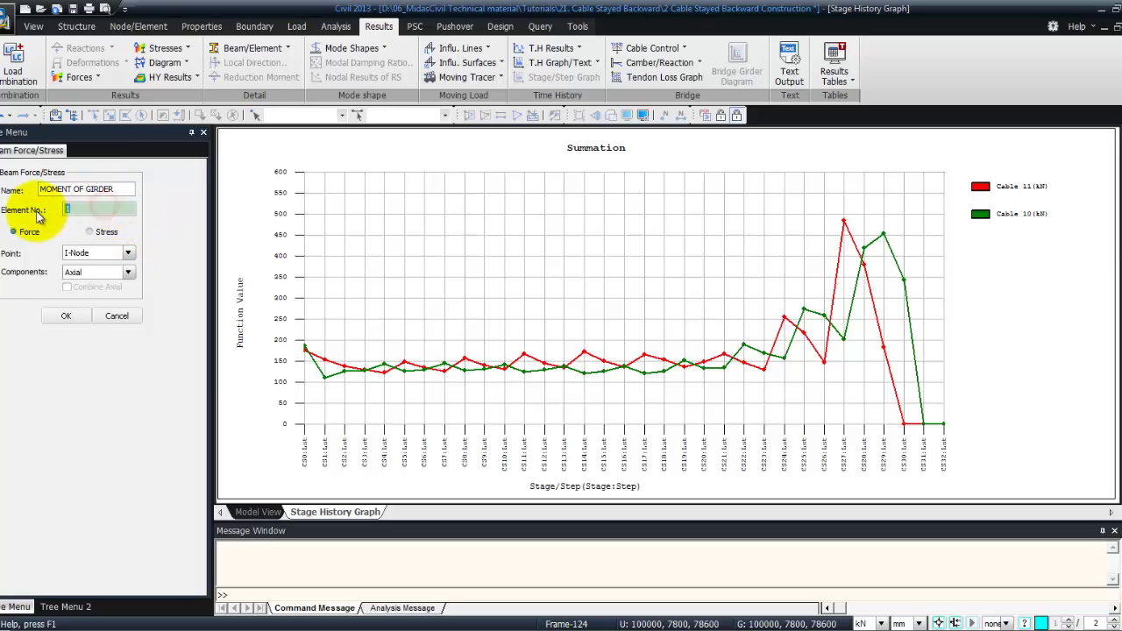
{"action": "type", "text": "45"}
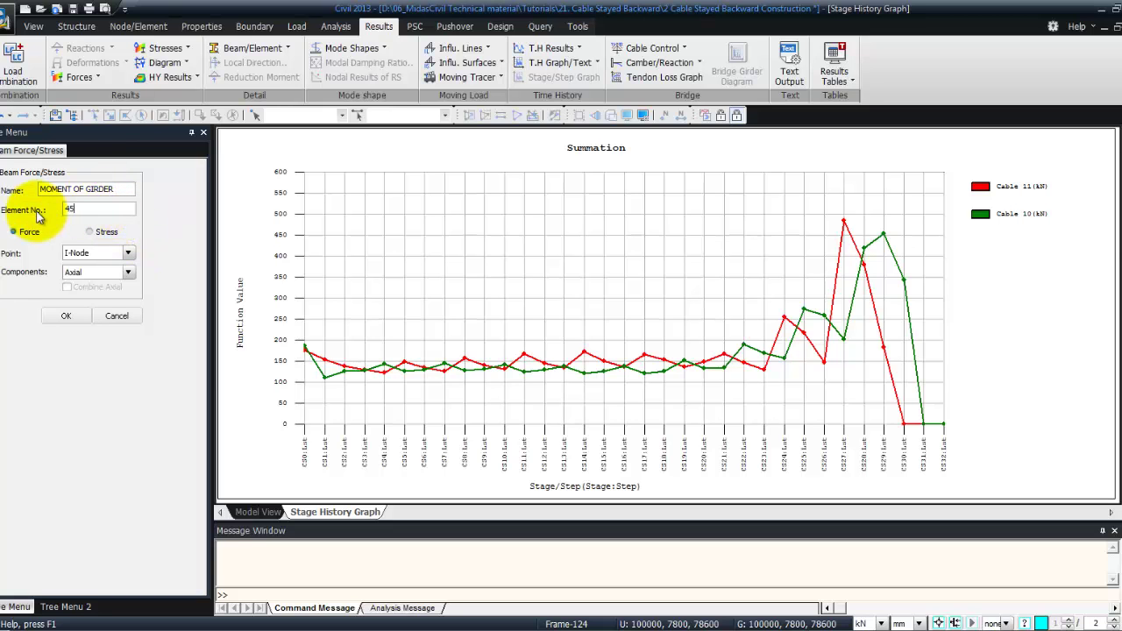
{"action": "left_click", "coordinate": [128, 272]}
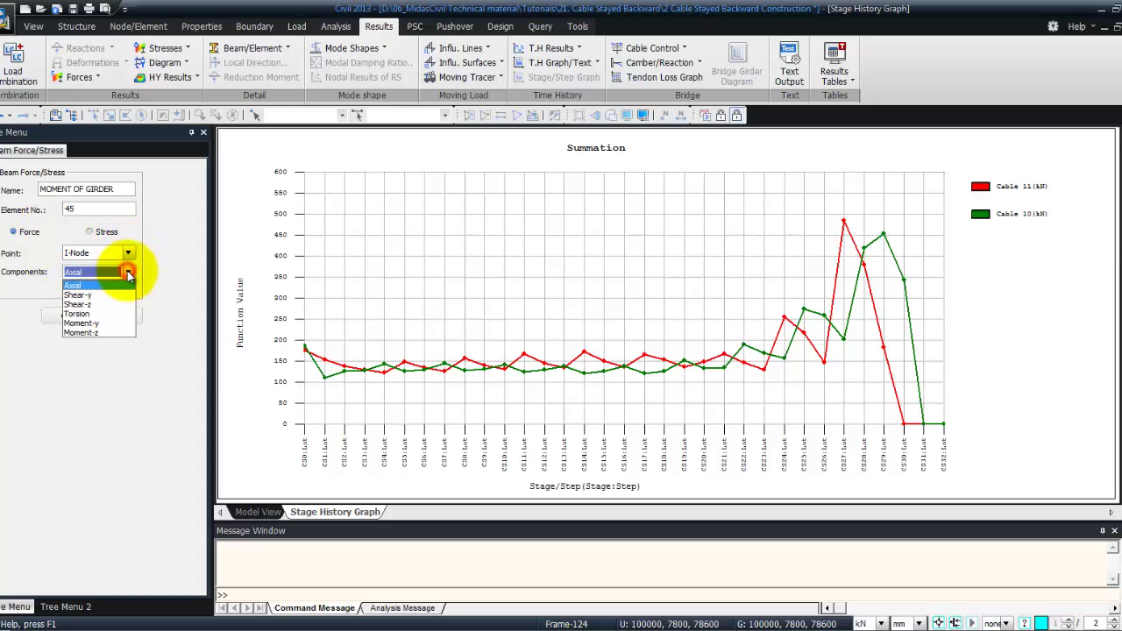
{"action": "left_click", "coordinate": [109, 333]}
{"action": "left_click", "coordinate": [77, 317]}
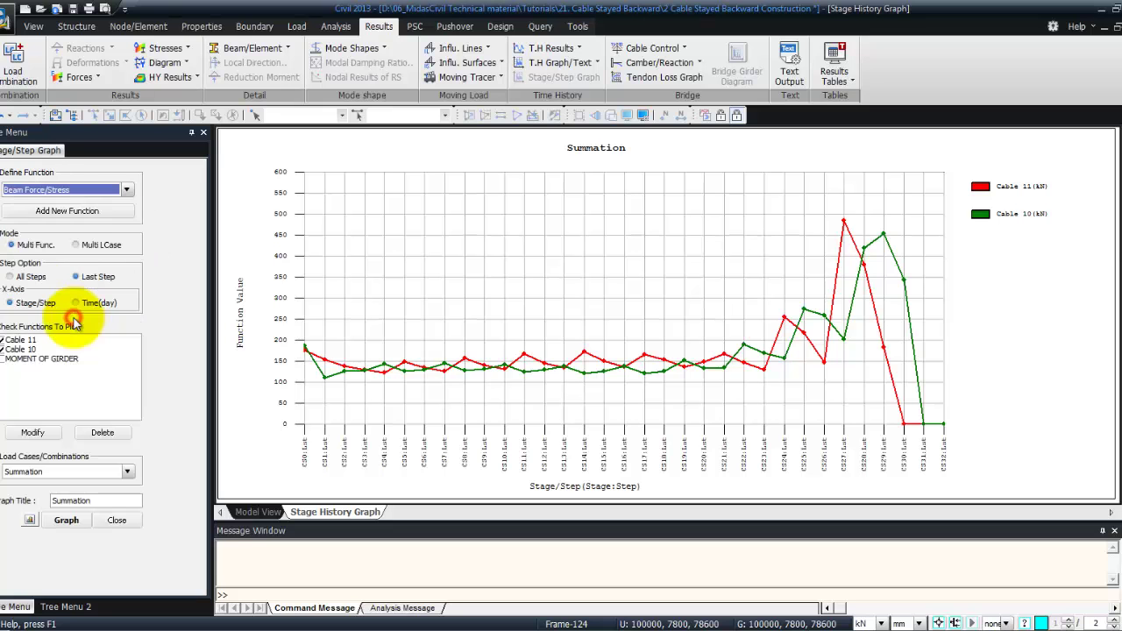
Step: Define a MOMENT OF TOWER beam force function for element 108 with Moment-y component
{"action": "left_click", "coordinate": [86, 211]}
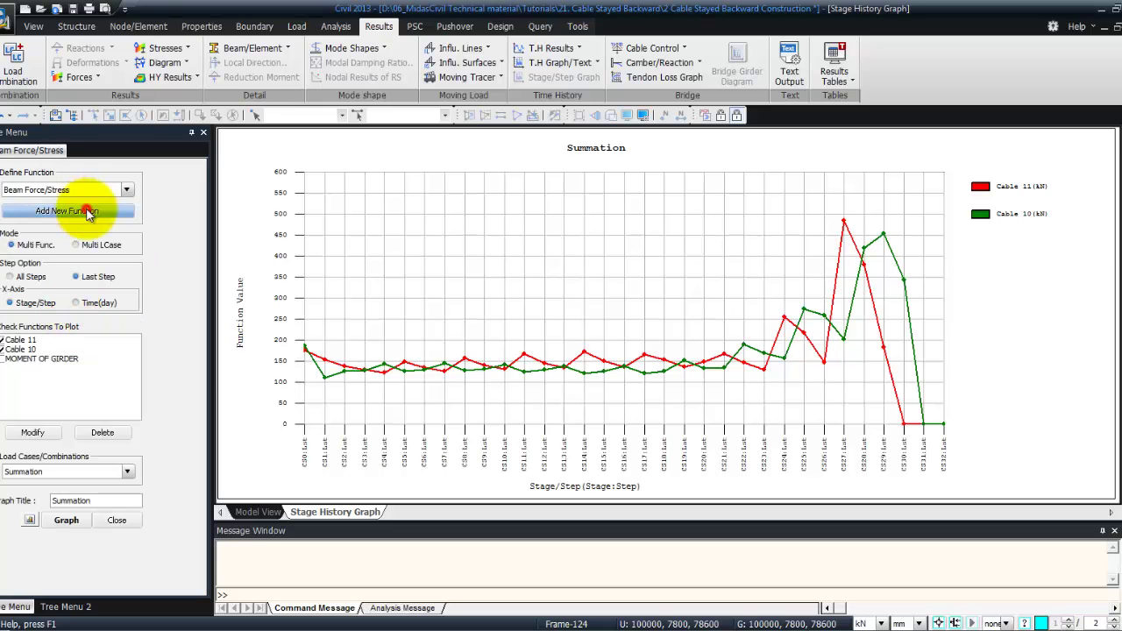
{"action": "left_click", "coordinate": [91, 188]}
{"action": "type", "text": "M"}
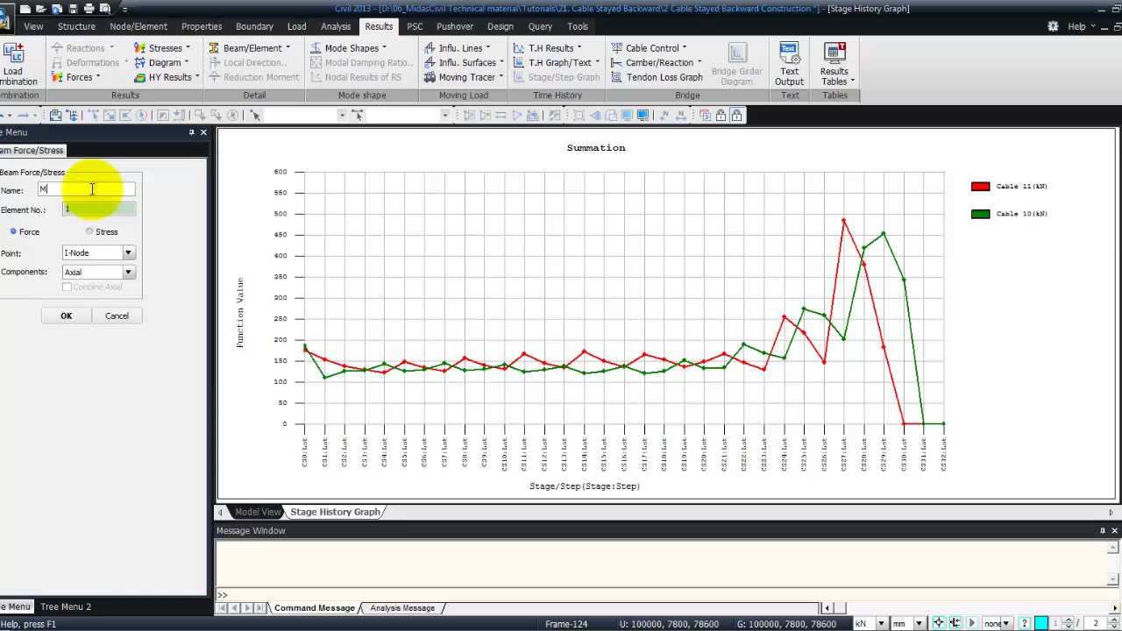
{"action": "type", "text": "OMENT OF TOWER"}
{"action": "key", "text": "Tab"}
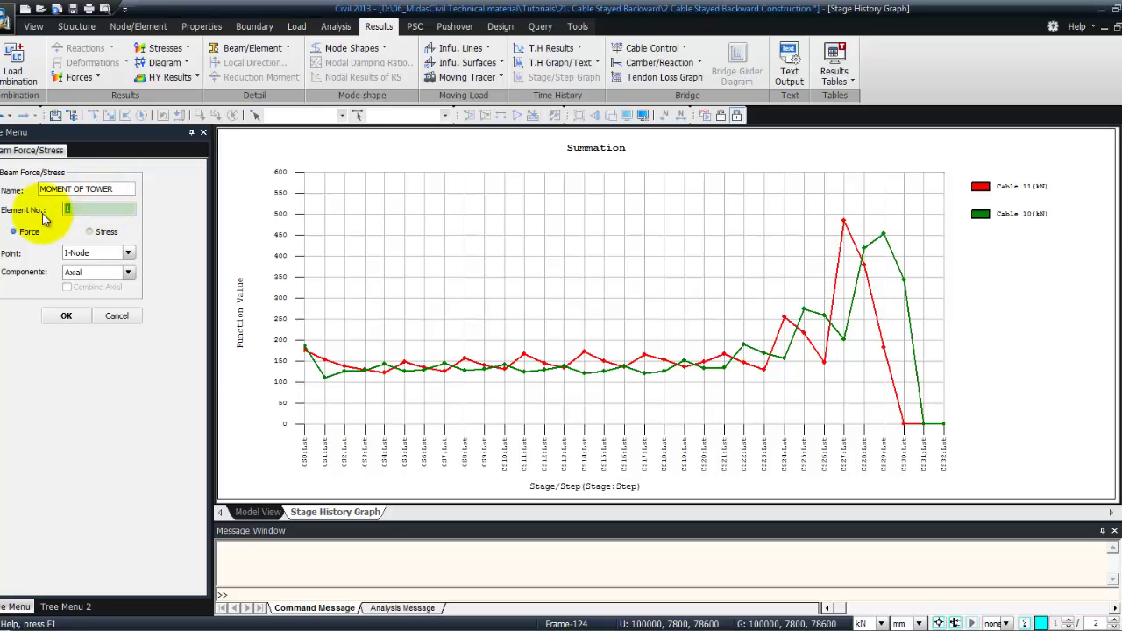
{"action": "type", "text": "108"}
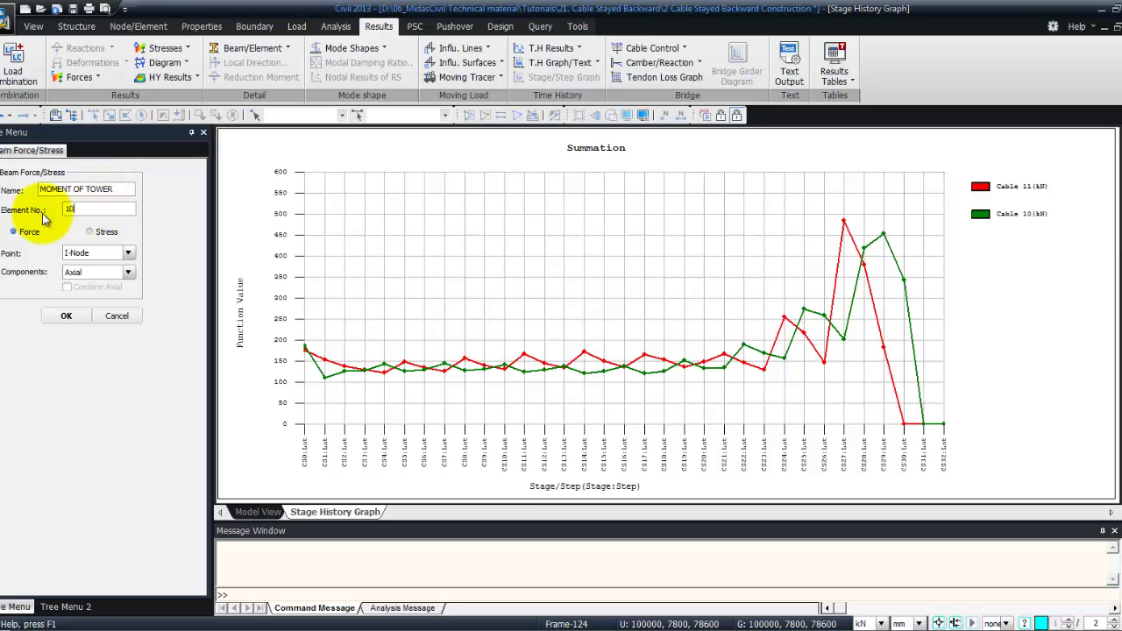
{"action": "left_click", "coordinate": [128, 273]}
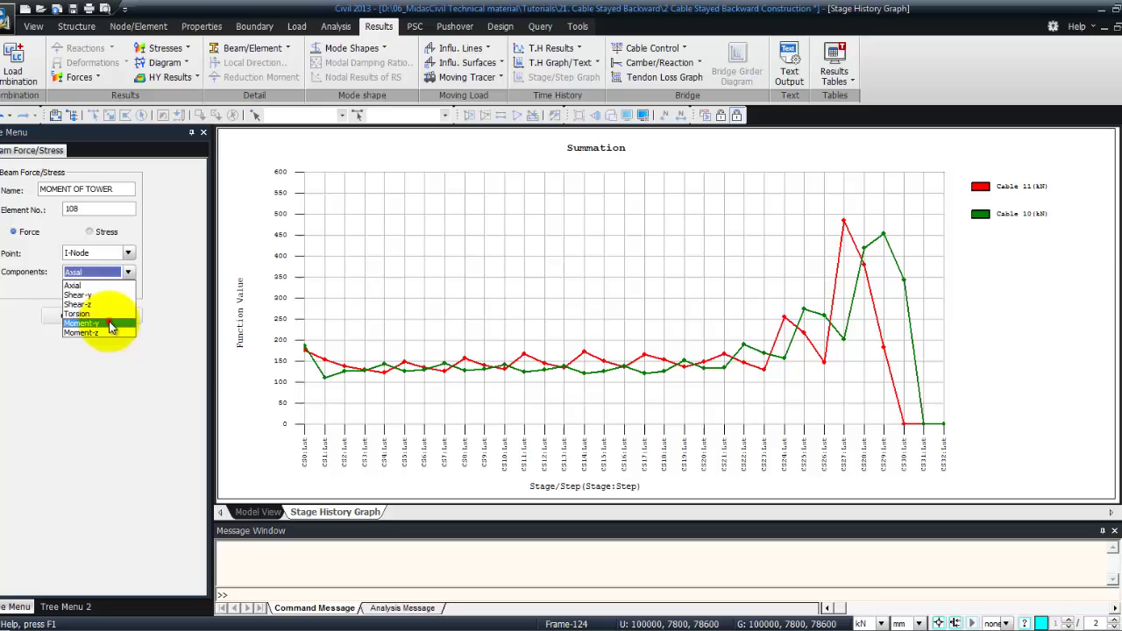
{"action": "left_click", "coordinate": [111, 321]}
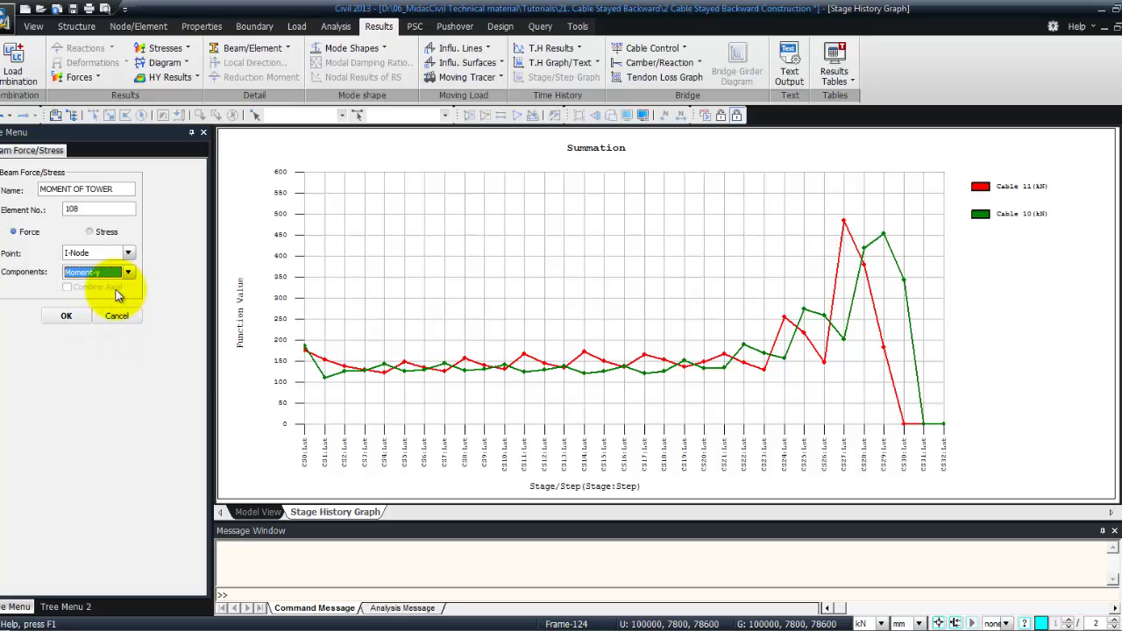
Step: Add MOMENT OF TOWER, then plot girder and tower moments instead of Cables 10 and 11
{"action": "left_click", "coordinate": [63, 320]}
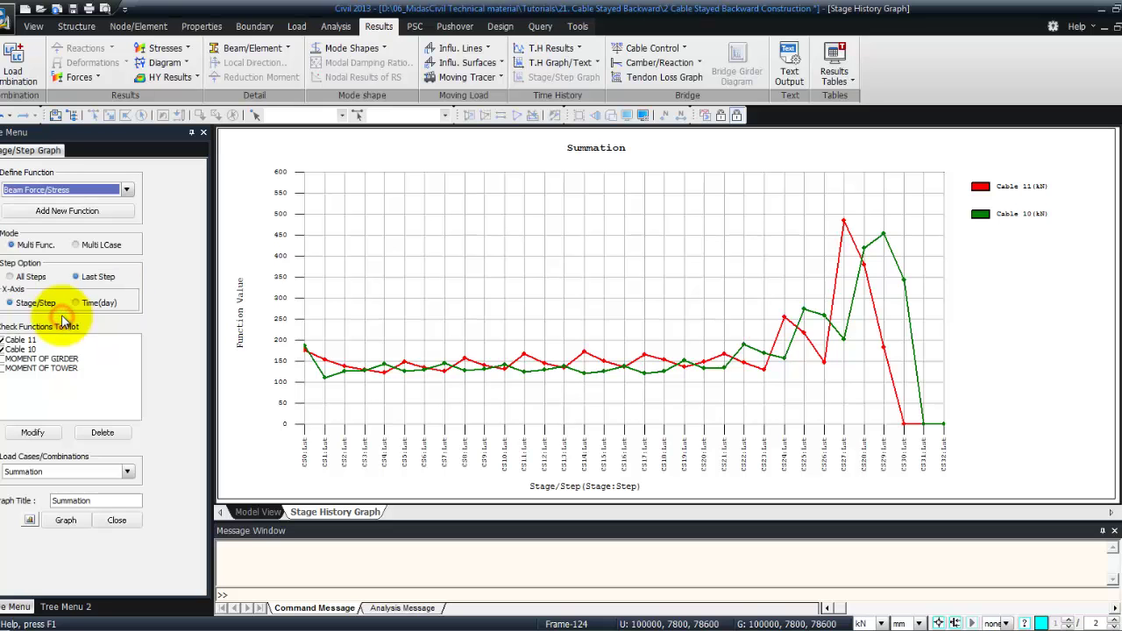
{"action": "left_click", "coordinate": [3, 359]}
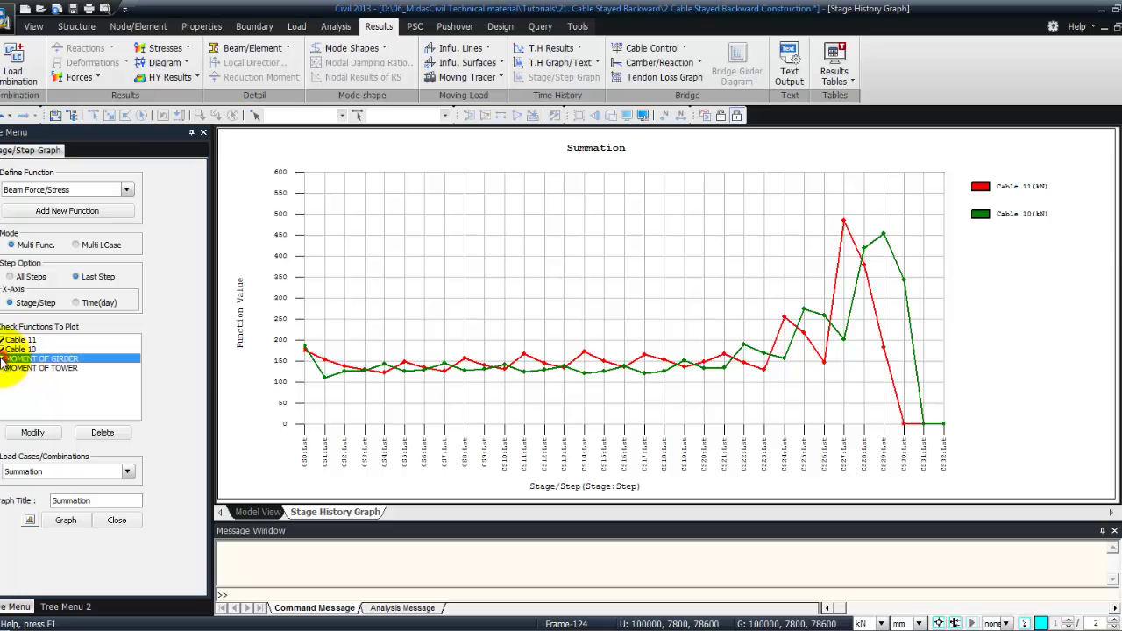
{"action": "left_click", "coordinate": [3, 340]}
{"action": "left_click", "coordinate": [2, 349]}
{"action": "left_click", "coordinate": [3, 369]}
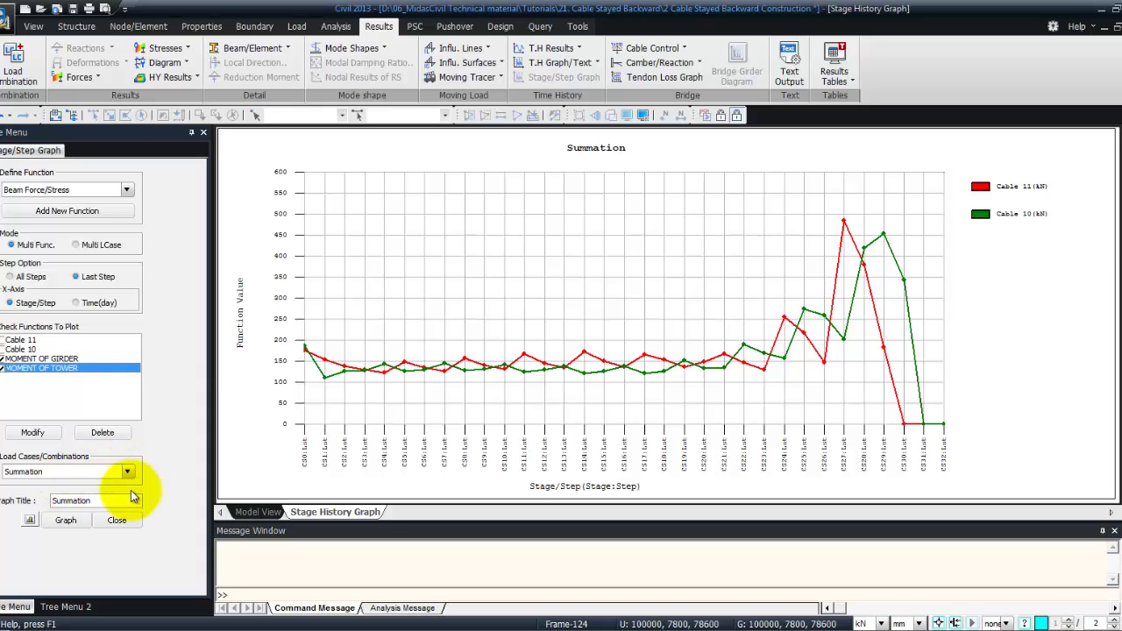
Step: Plot the graph titled 'Bending Moment of each CS' and maximize it
{"action": "left_click_drag", "start_coordinate": [118, 501], "coordinate": [23, 496]}
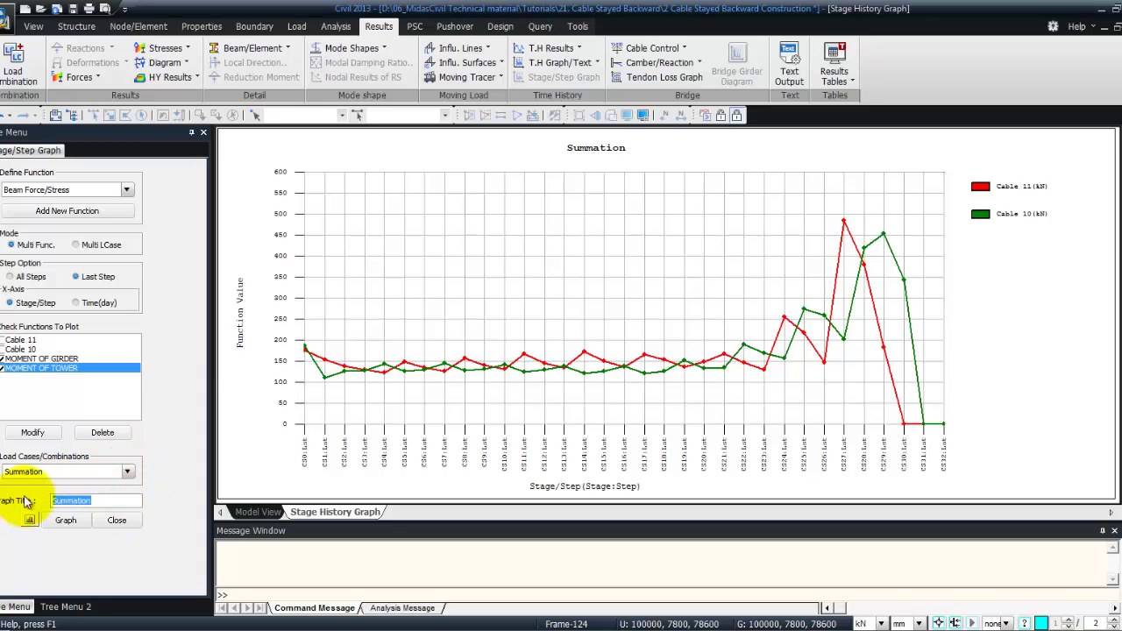
{"action": "type", "text": "Bending Moment of each"}
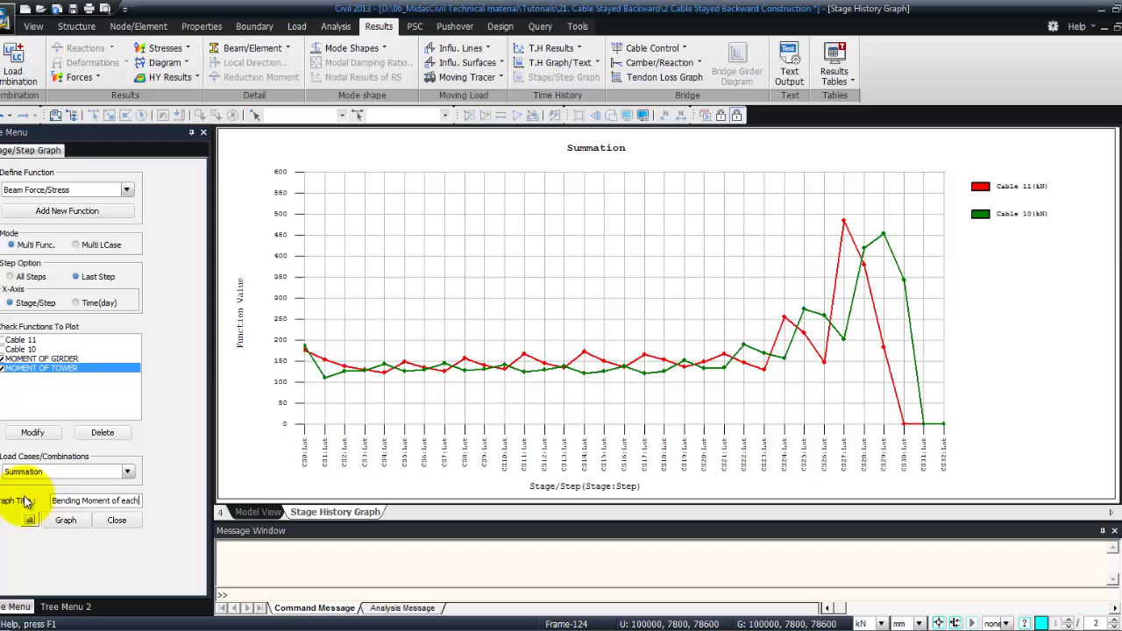
{"action": "type", "text": " CS"}
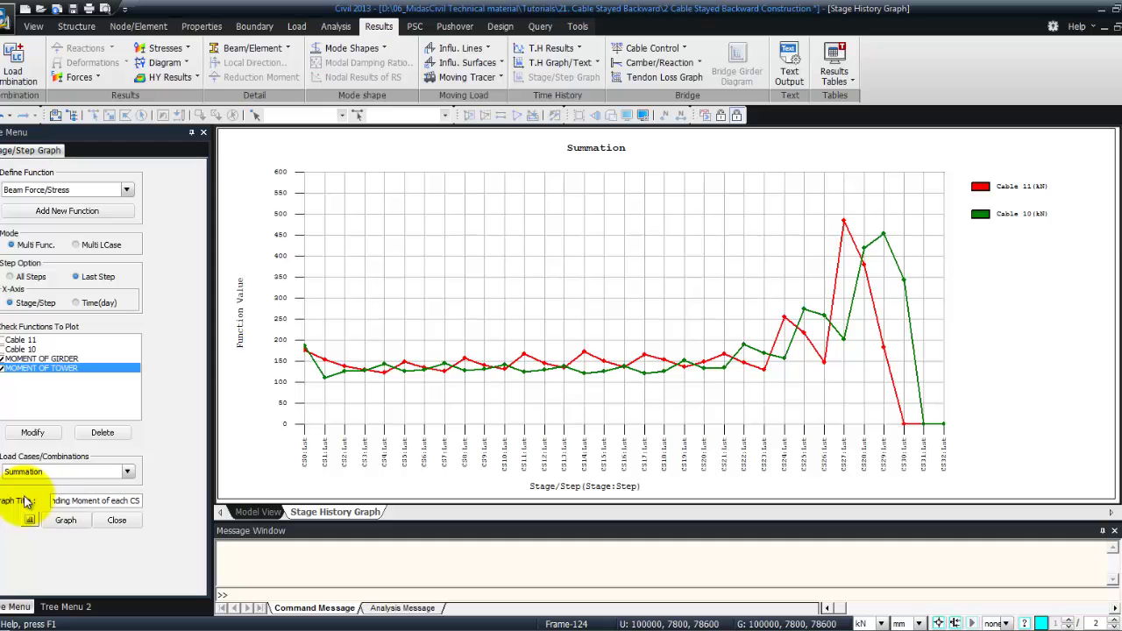
{"action": "left_click", "coordinate": [65, 520]}
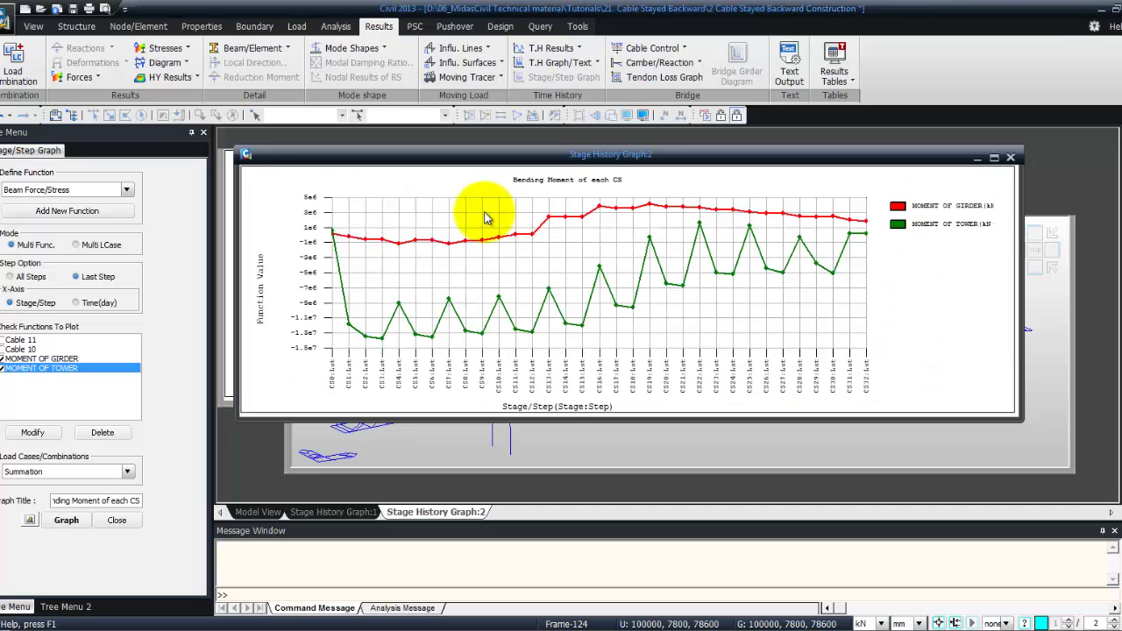
{"action": "left_click", "coordinate": [995, 159]}
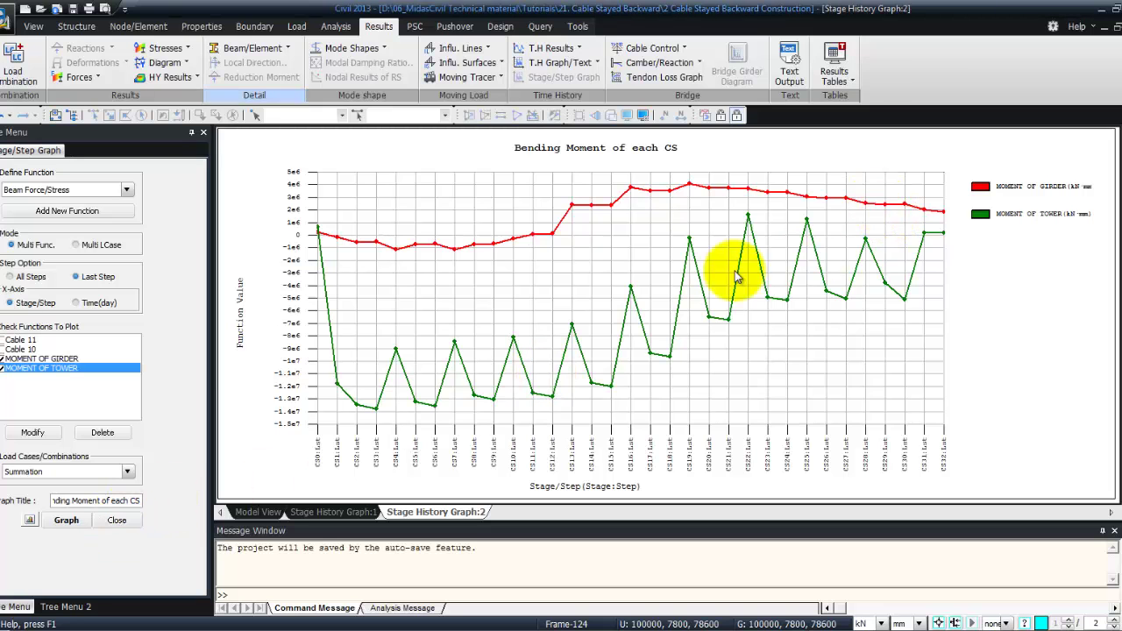
Step: Close the bending moment and cable force graphs to return to the bridge model
{"action": "left_click", "coordinate": [1117, 26]}
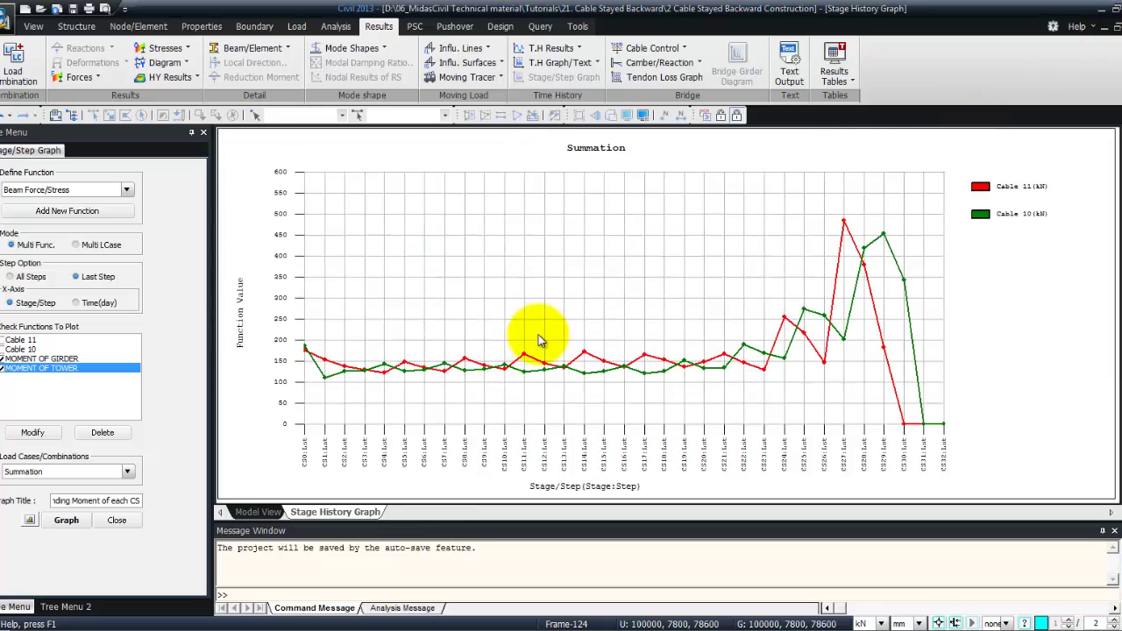
{"action": "left_click", "coordinate": [1116, 26]}
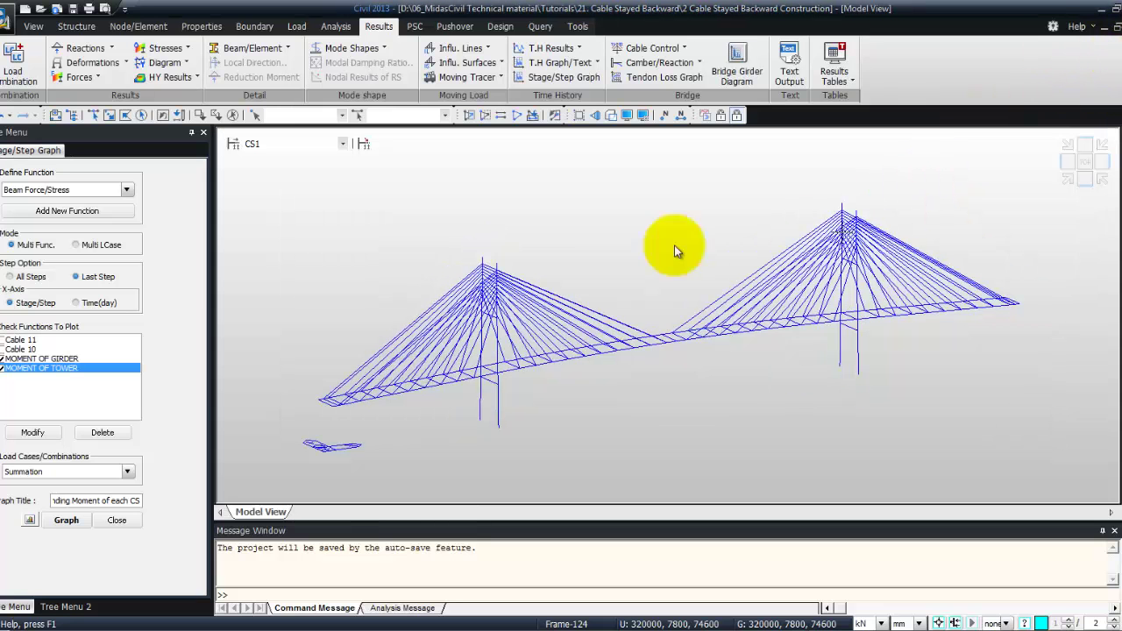